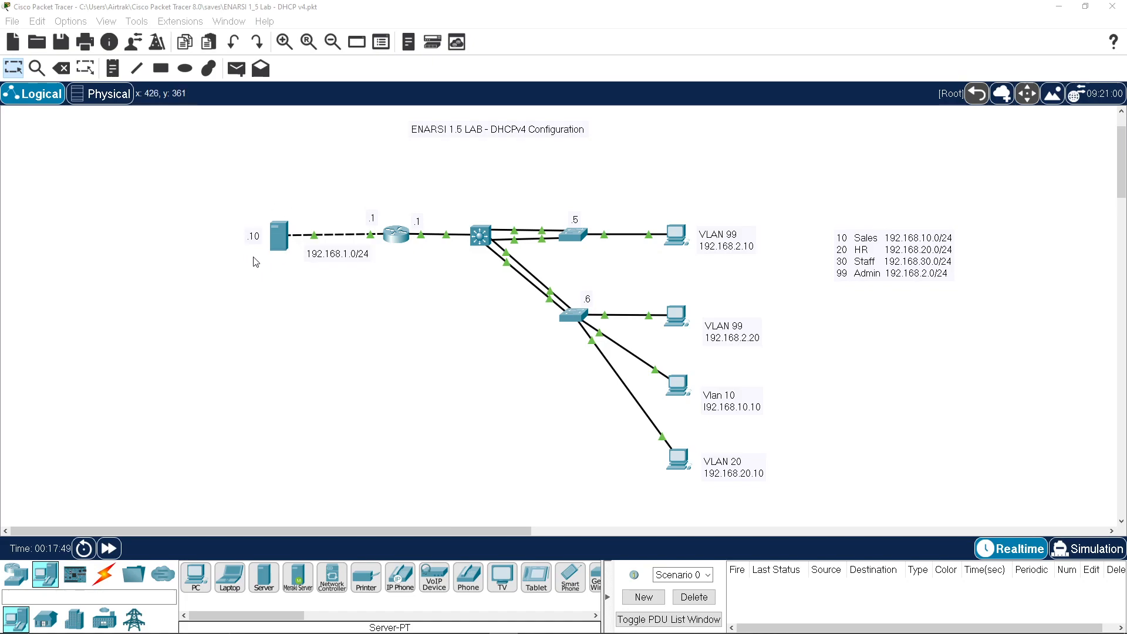
# Examine the DNS service and its resource records on the server at 192.168.1.10
pyautogui.click(280, 238)
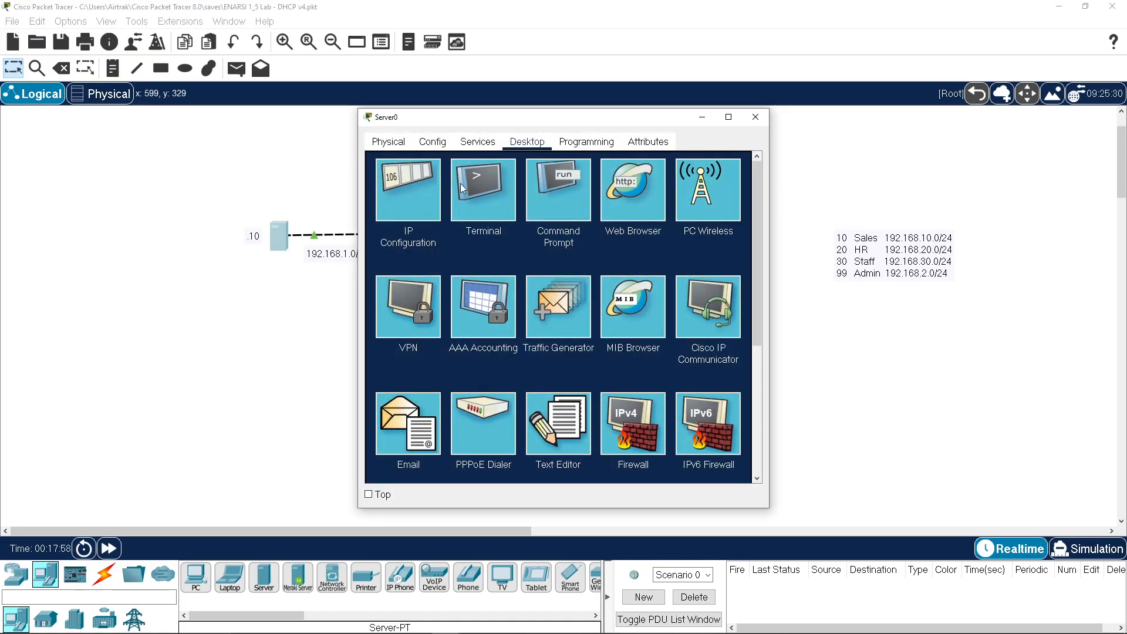
pyautogui.click(480, 144)
pyautogui.click(432, 236)
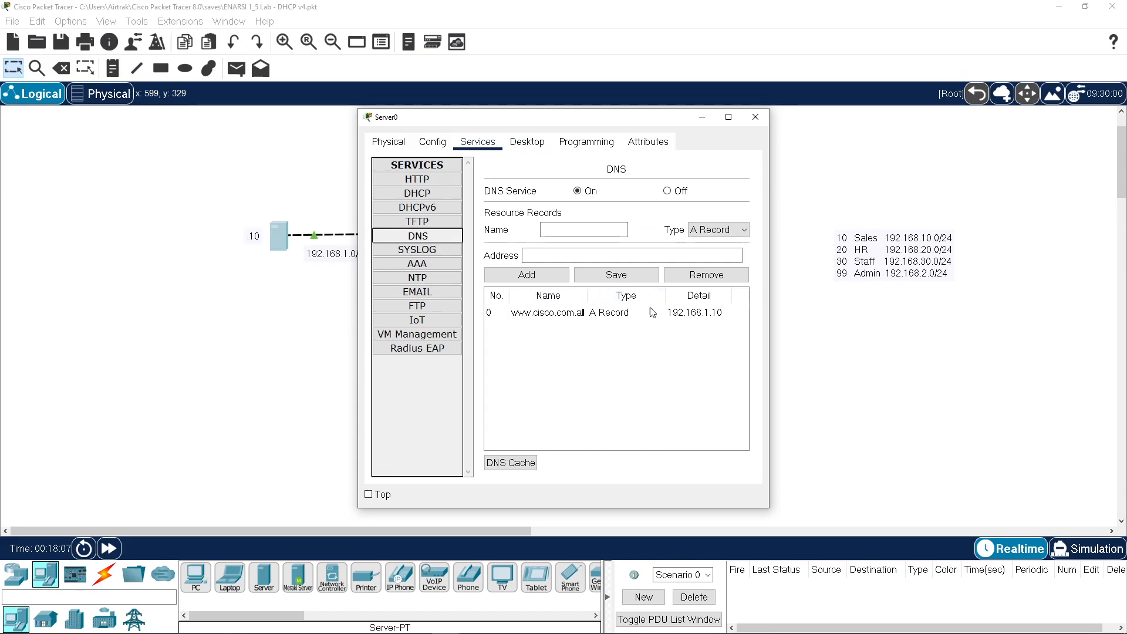
pyautogui.click(759, 120)
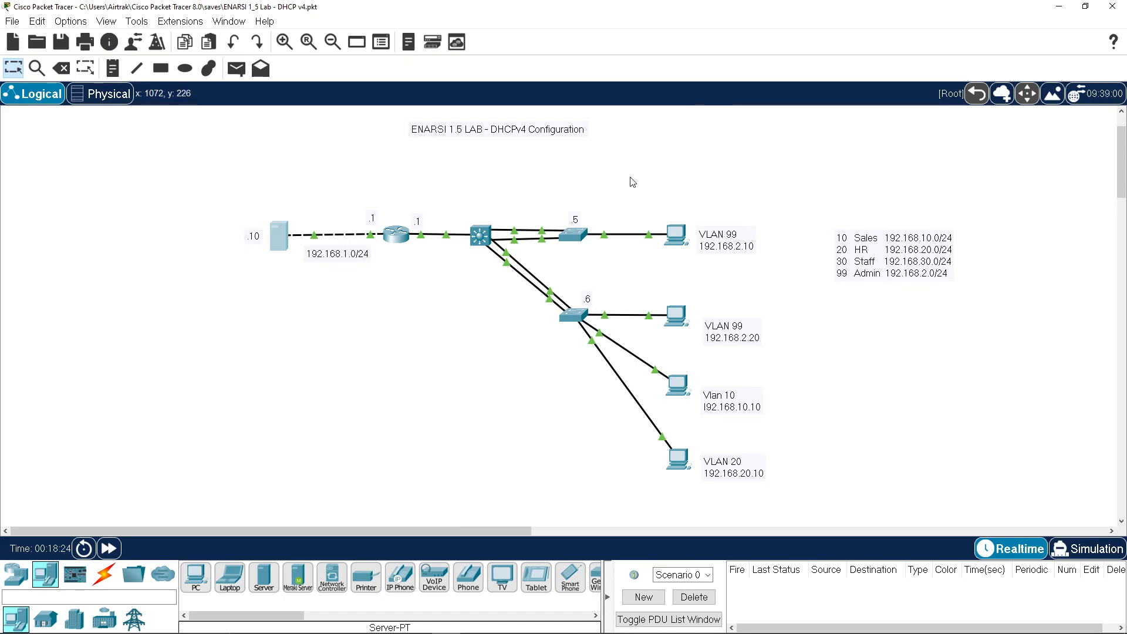
# Enter global configuration mode on the multilayer switch DS1 and exclude 192.168.10.1 from DHCP assignment
pyautogui.click(480, 236)
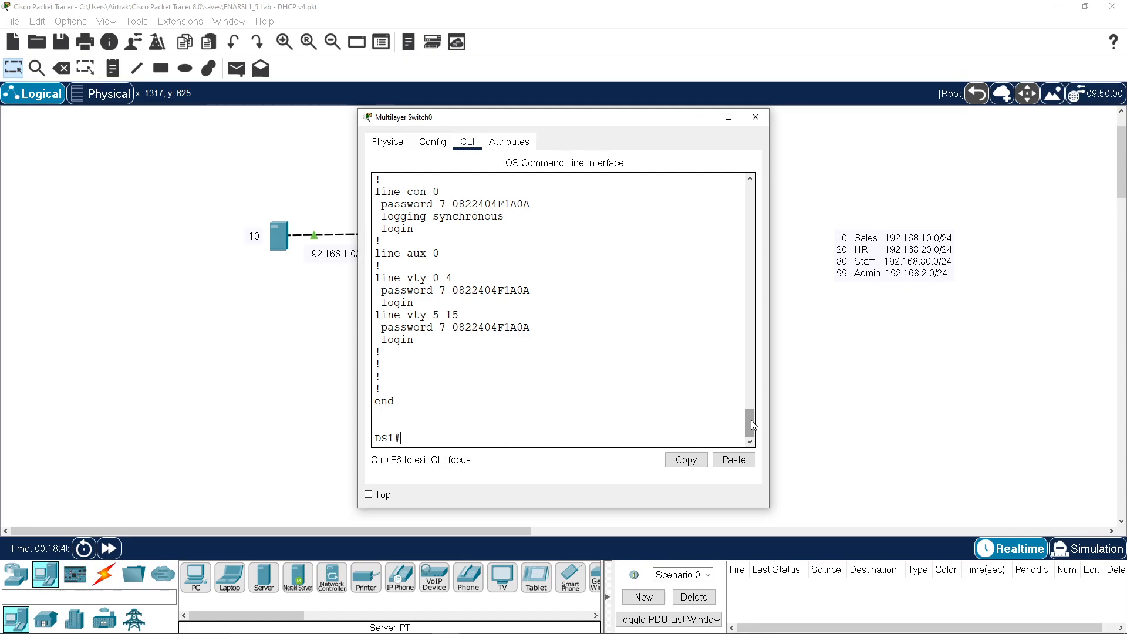
pyautogui.write('conf t')
pyautogui.press('Return')
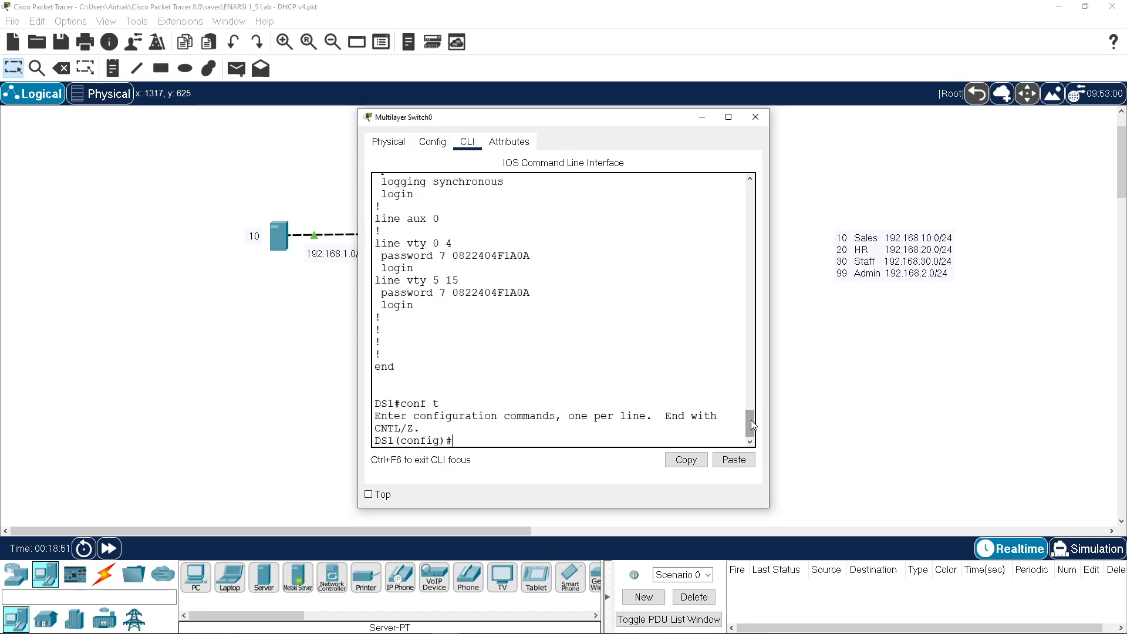
pyautogui.write('ip dhcp exc')
pyautogui.press('Tab')
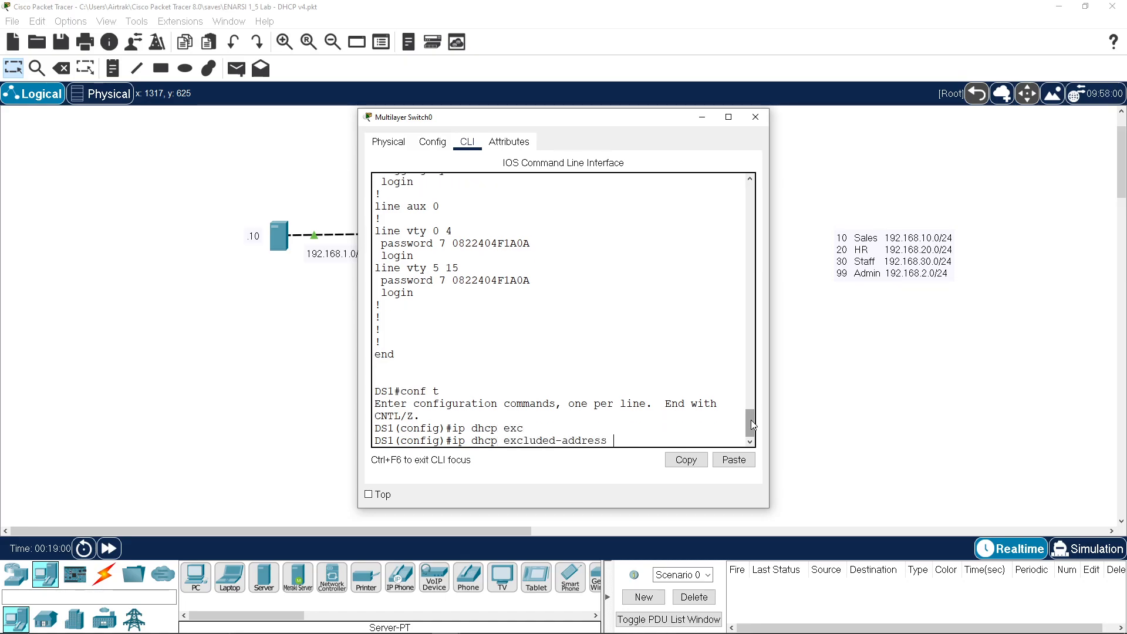
pyautogui.write('192.168.10.1')
pyautogui.press('Return')
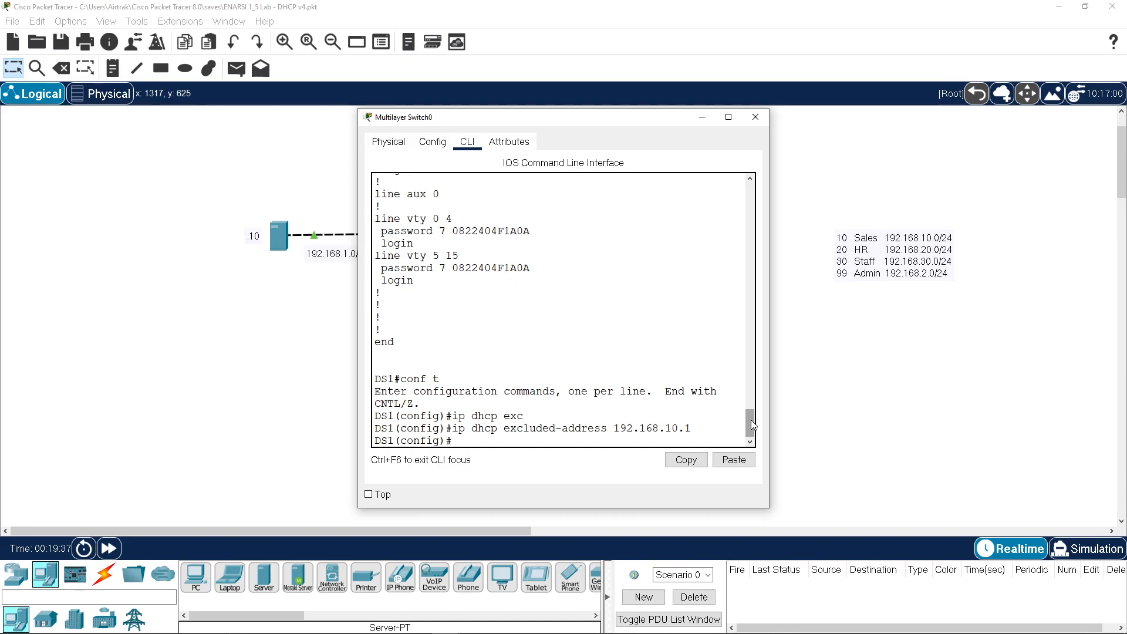
# Create the DHCP pool VLAN_10 with network 192.168.10.0 and mask 255.255.255.0
pyautogui.write('p dhcp pool')
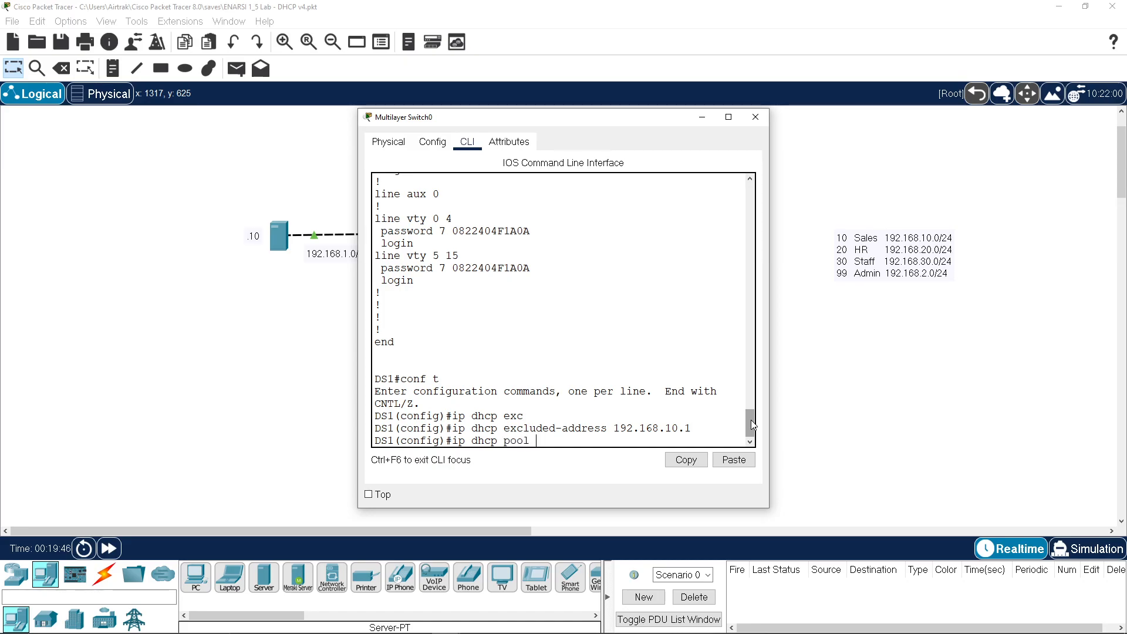
pyautogui.write(' VLAN_10')
pyautogui.press('Return')
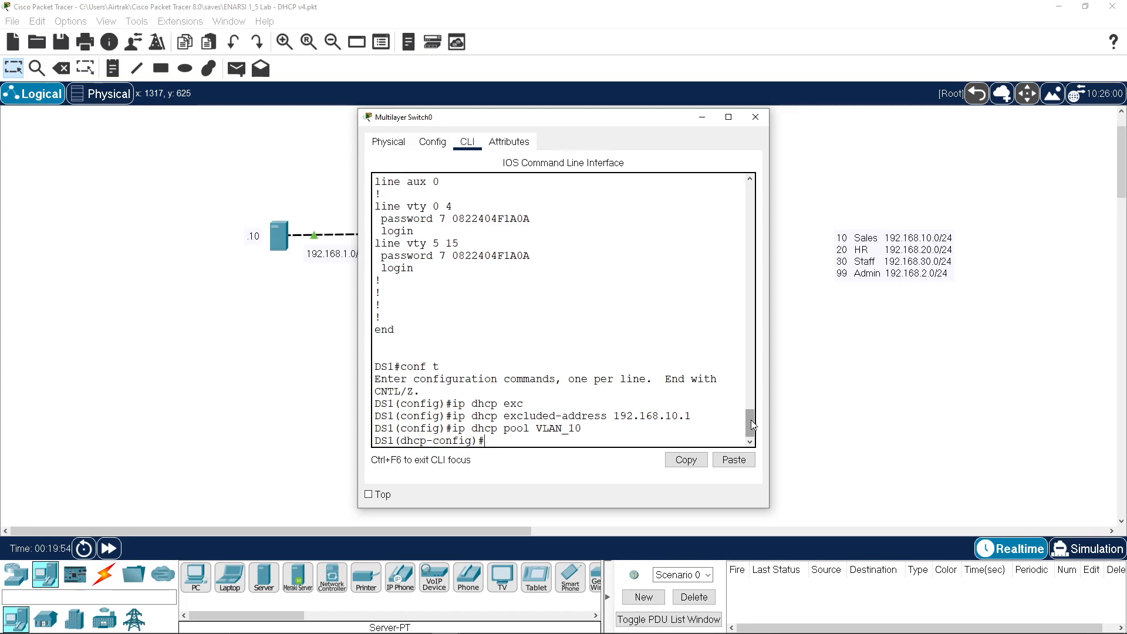
pyautogui.write('network 192.168.10.0 255.255.255')
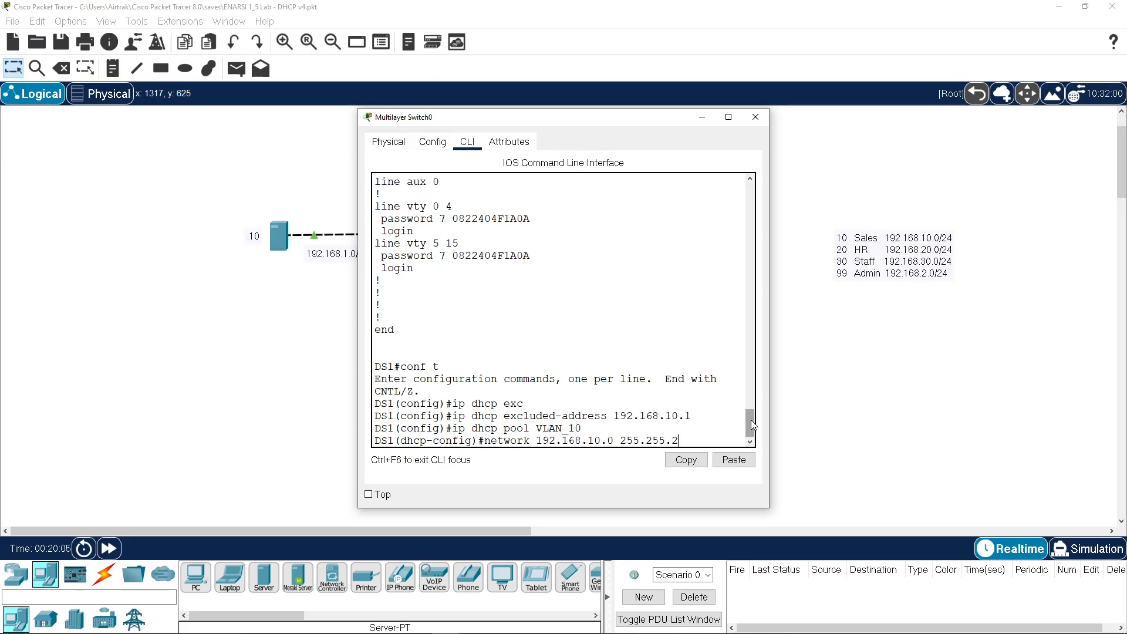
pyautogui.write('.0')
pyautogui.press('Return')
# Set the VLAN_10 pool's default router to 192.168.10.1 and its DNS server to 192.168.1.10
pyautogui.write('def')
pyautogui.press('Tab')
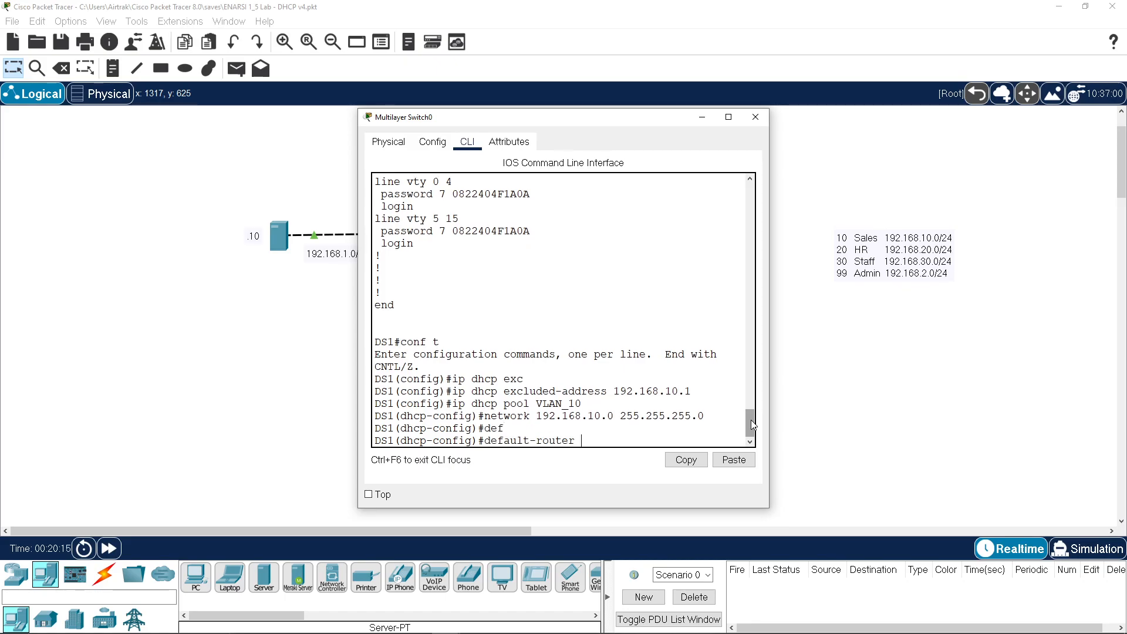
pyautogui.write('192.168.10.1')
pyautogui.press('Return')
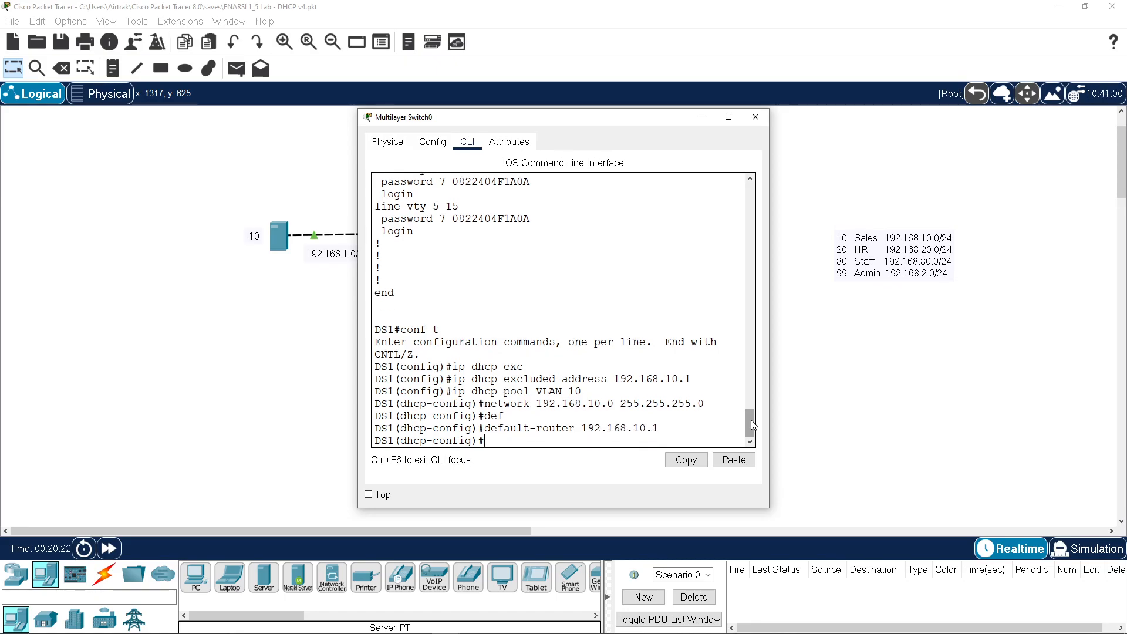
pyautogui.write('dns')
pyautogui.press('Tab')
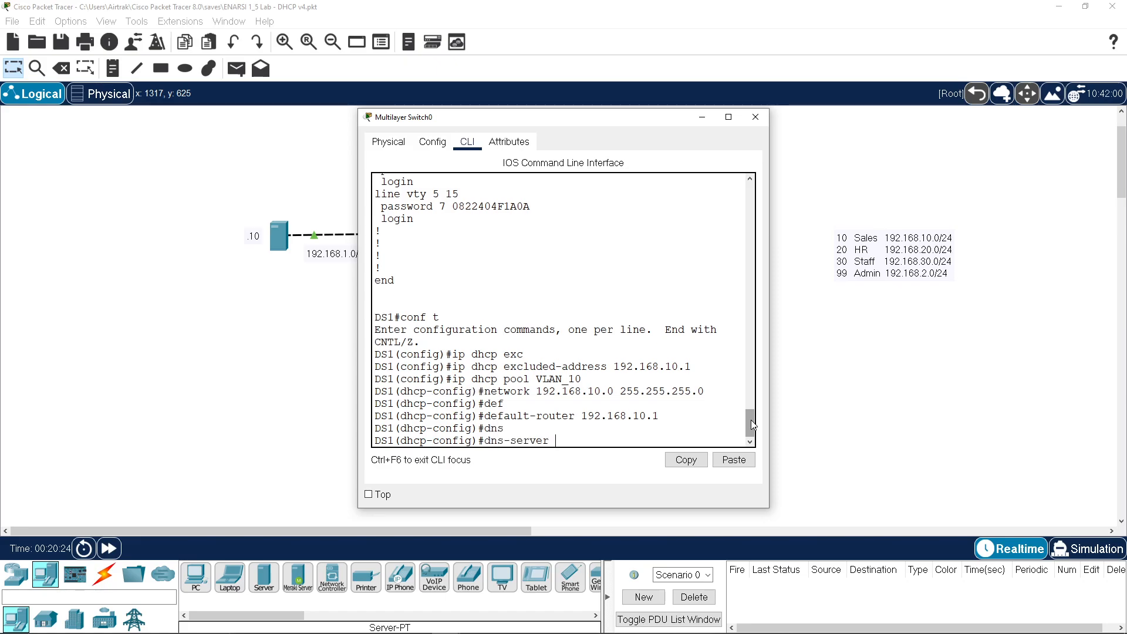
pyautogui.write('192.168.1.10')
pyautogui.press('Return')
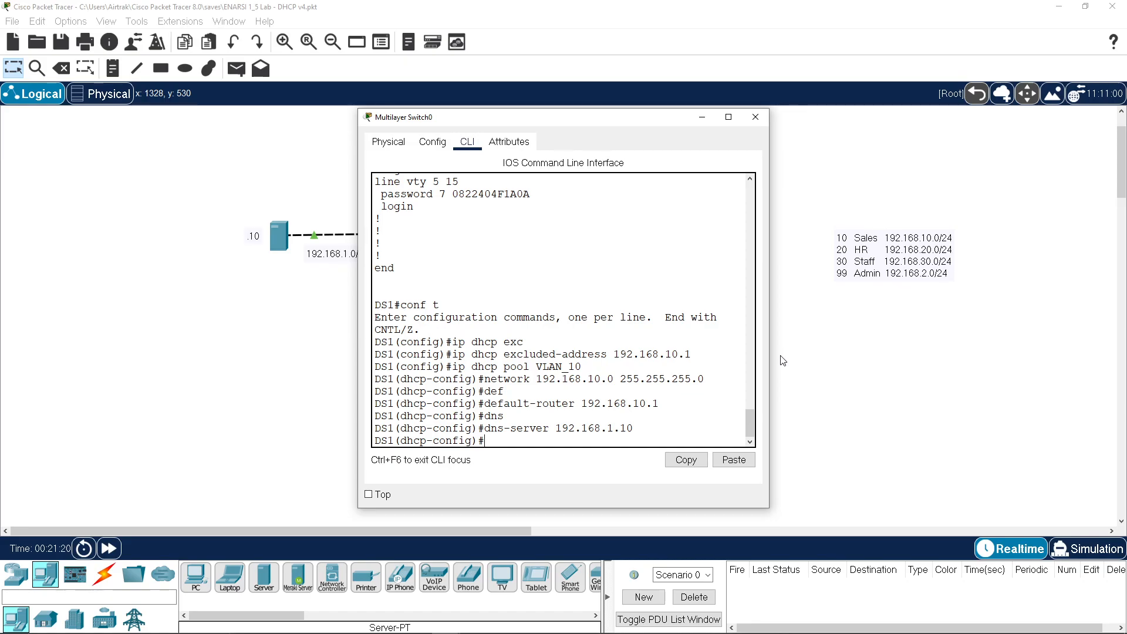
# Exit the VLAN_10 pool configuration and exclude 192.168.20.1 from DHCP assignment
pyautogui.write('xit')
pyautogui.press('Return')
pyautogui.press('Up')
pyautogui.press('Up')
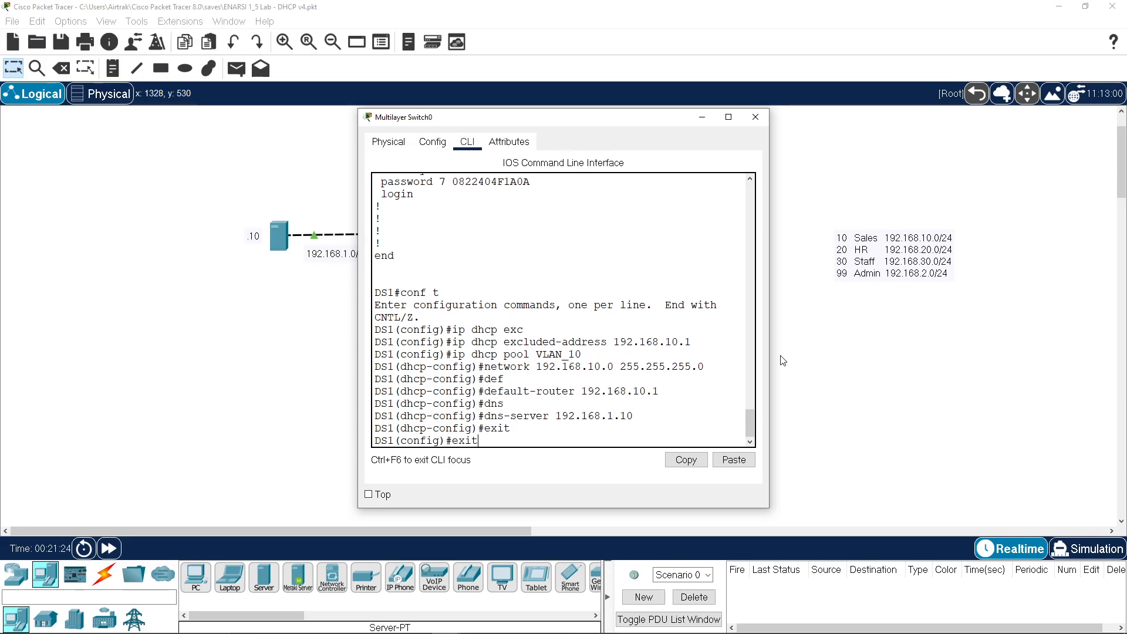
pyautogui.press('Up')
pyautogui.press('Up')
pyautogui.press('Up')
pyautogui.press('Up')
pyautogui.press('Up')
pyautogui.press('Up')
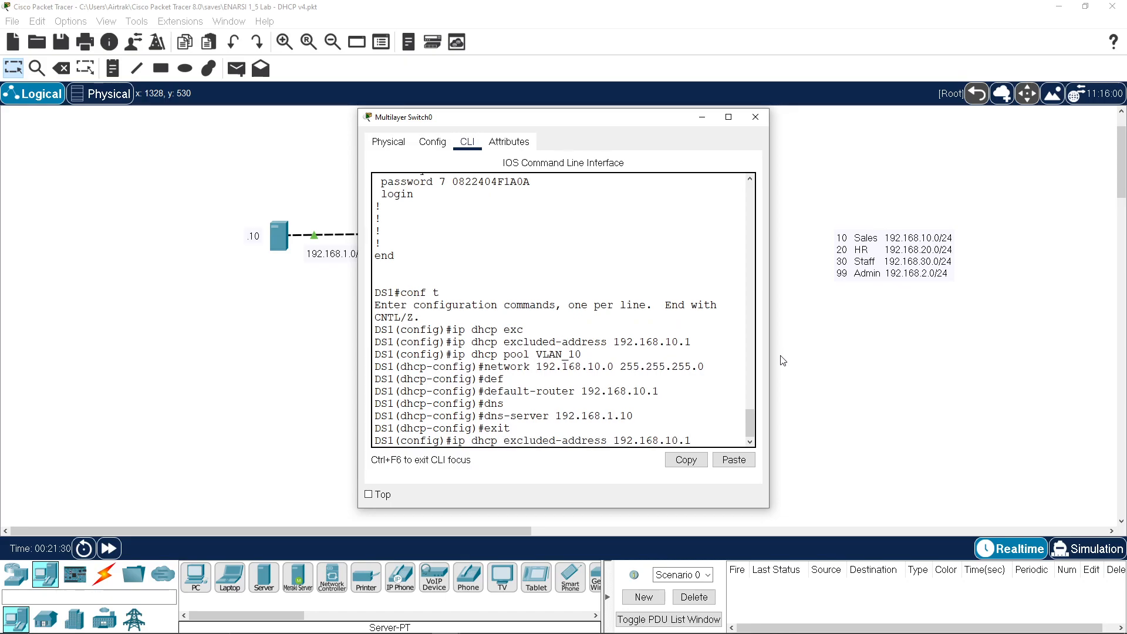
pyautogui.press('BackSpace')
pyautogui.write('2')
pyautogui.press('Return')
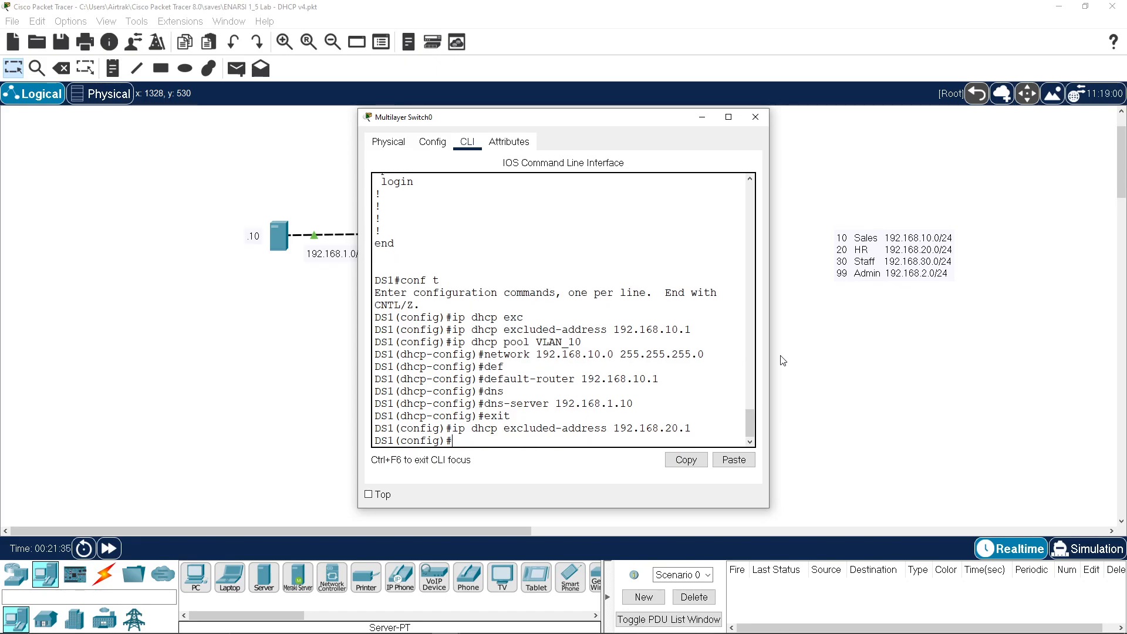
# Create a DHCP pool named VLAN_20
pyautogui.press('Up')
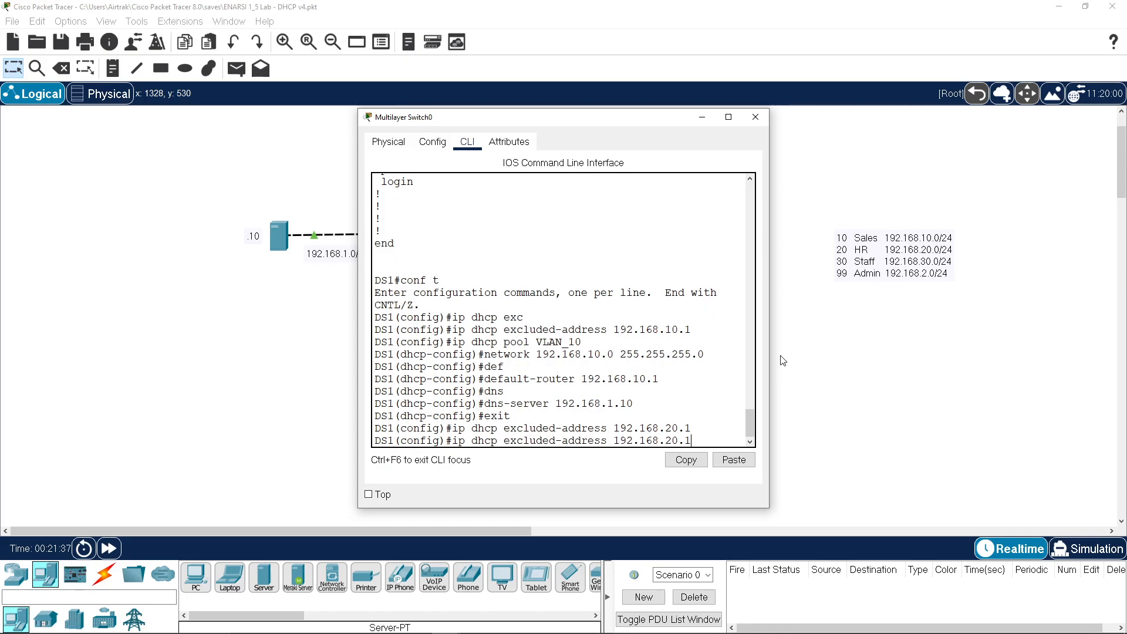
pyautogui.press('Up')
pyautogui.press('Up')
pyautogui.press('Up')
pyautogui.press('Up')
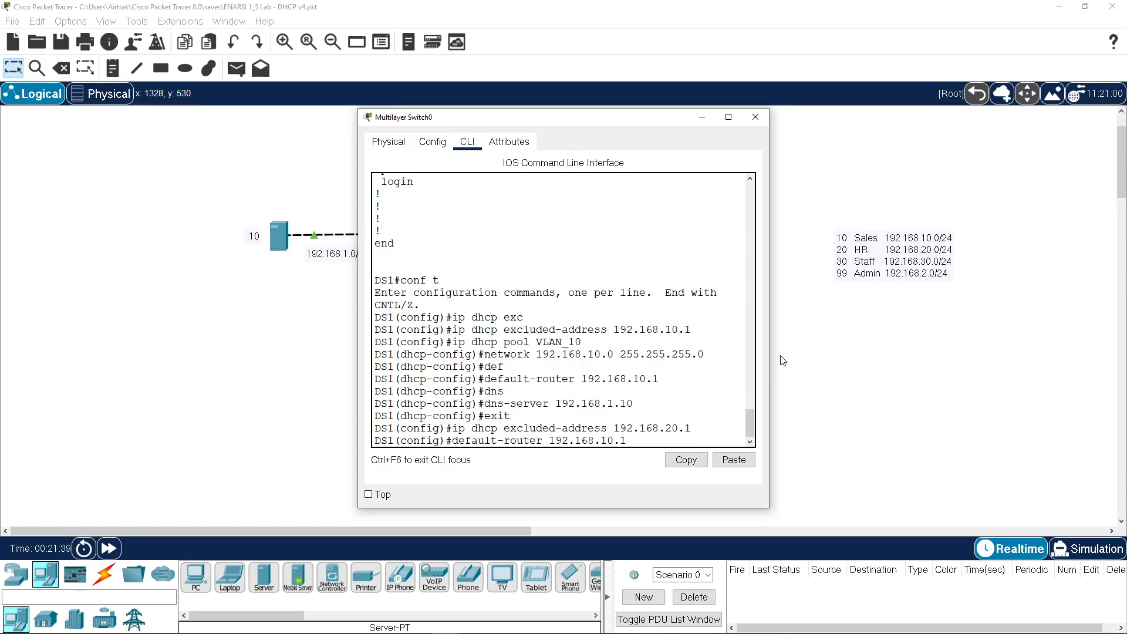
pyautogui.press('Up')
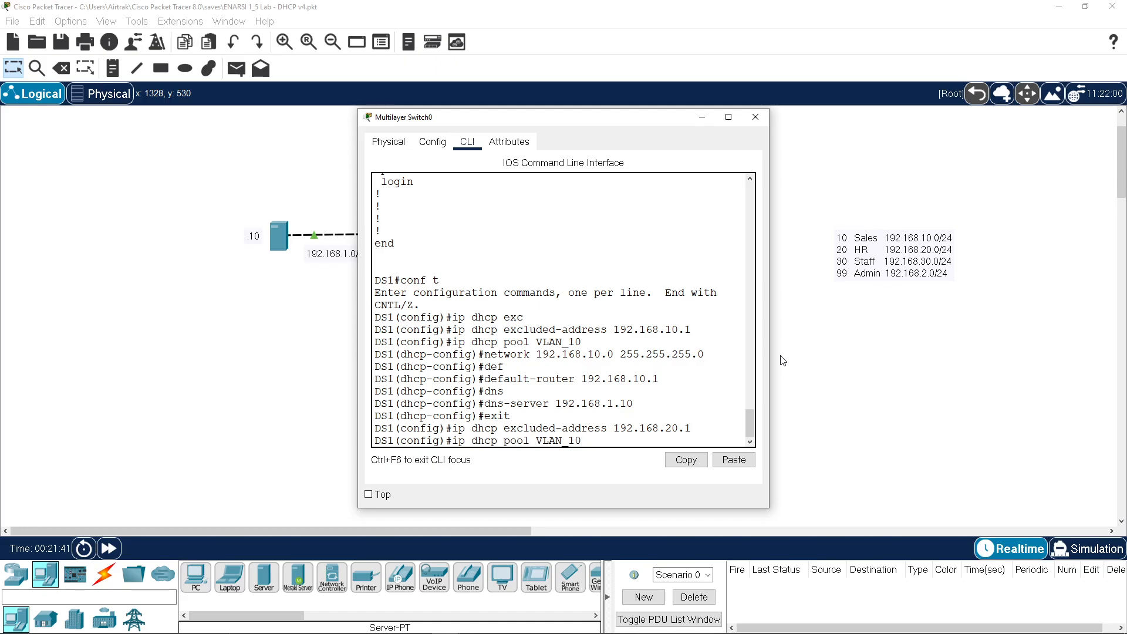
pyautogui.press('BackSpace')
pyautogui.press('BackSpace')
pyautogui.write('20')
pyautogui.press('Return')
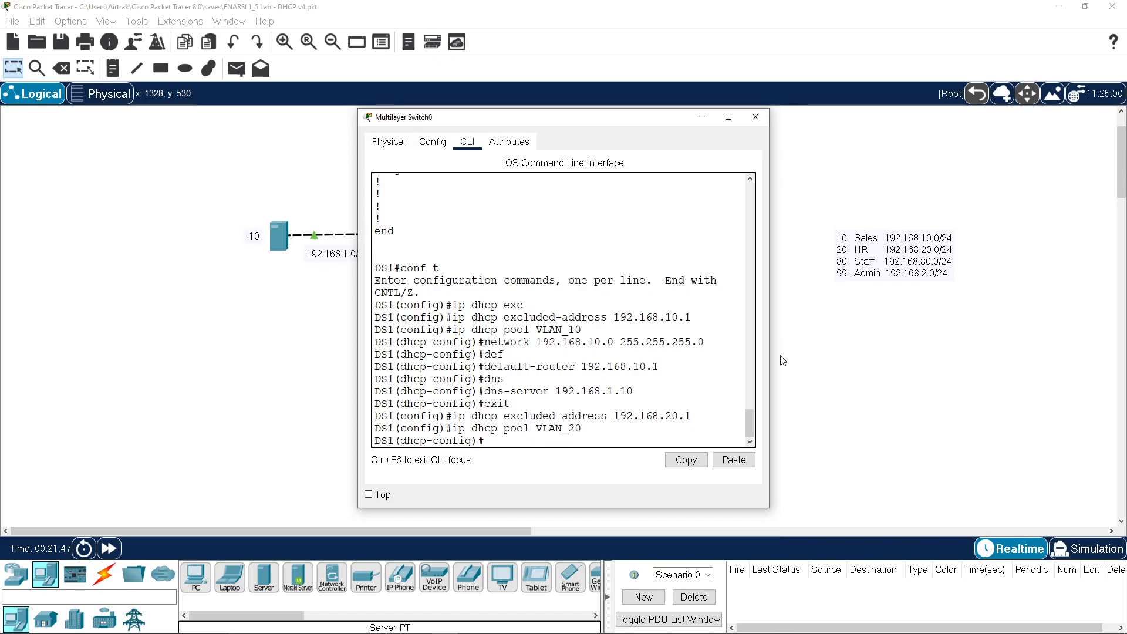
# Set the VLAN_20 pool's network to 192.168.20.0 with mask 255.255.255.0
pyautogui.press('Up')
pyautogui.press('Up')
pyautogui.press('Up')
pyautogui.press('Up')
pyautogui.press('Up')
pyautogui.press('Up')
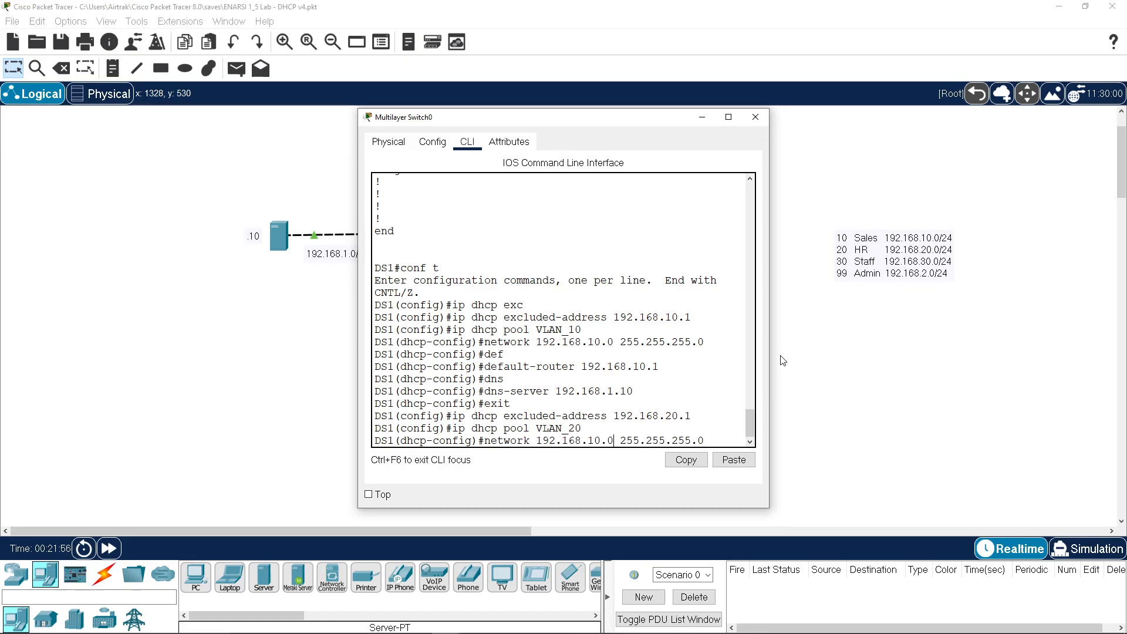
pyautogui.press('BackSpace')
pyautogui.write('2')
pyautogui.press('Return')
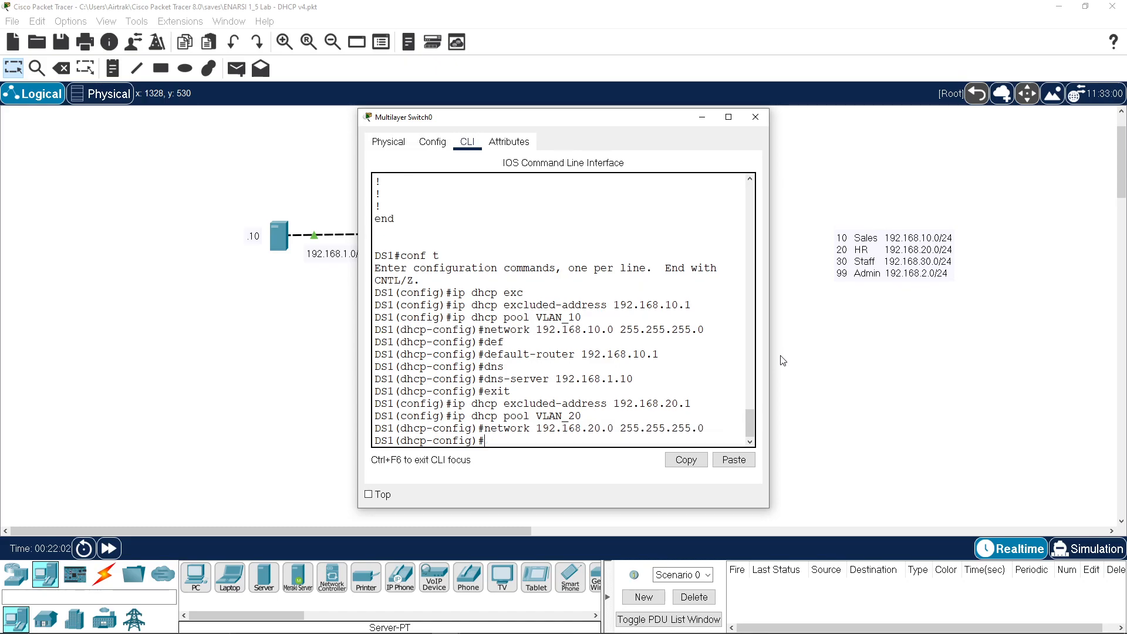
# Set the DNS server of the VLAN_20 pool to 192.168.1.10
pyautogui.press('Up')
pyautogui.press('Up')
pyautogui.press('Up')
pyautogui.press('Up')
pyautogui.press('Up')
pyautogui.press('Return')
# Set the default router of the VLAN_20 pool to 192.168.20.1
pyautogui.press('Up')
pyautogui.press('Up')
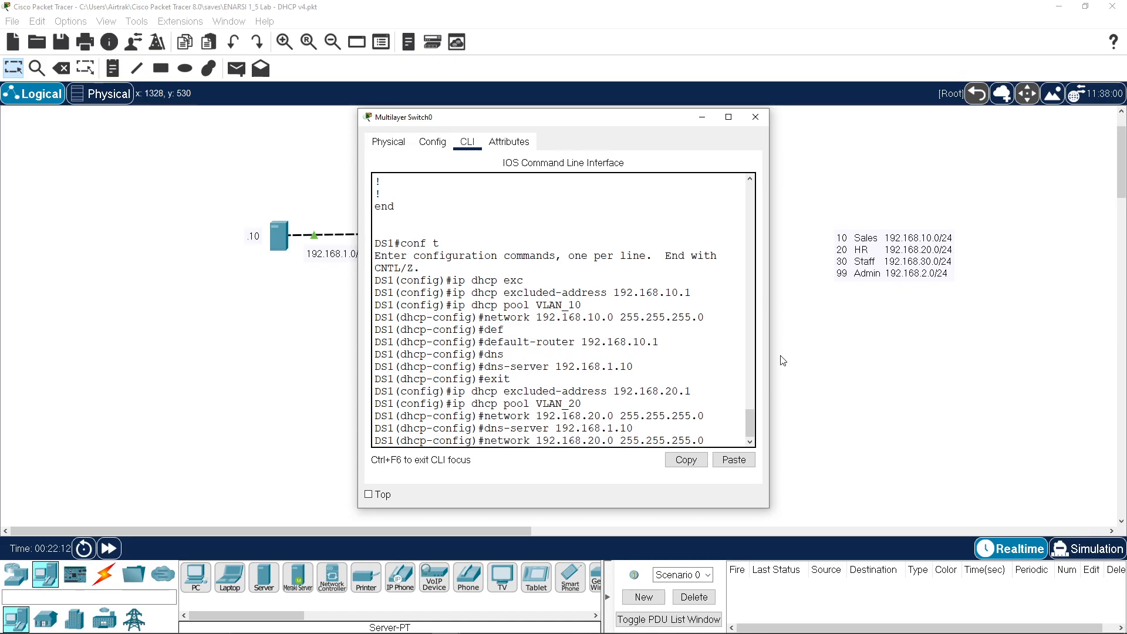
pyautogui.press('Up')
pyautogui.press('Up')
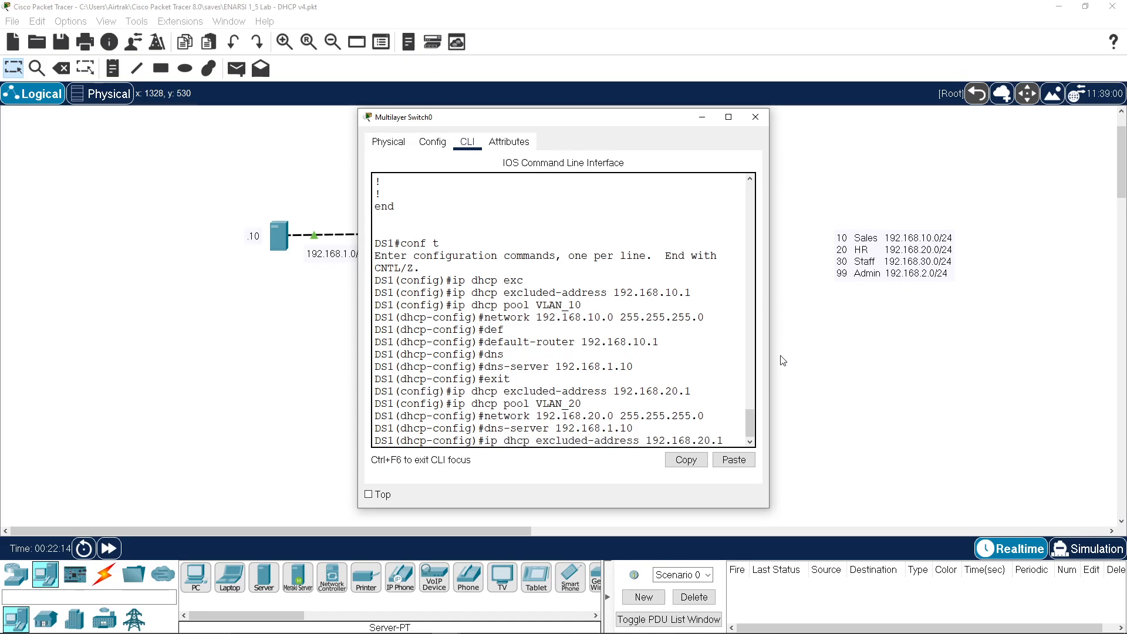
pyautogui.press('Up')
pyautogui.press('Up')
pyautogui.press('Up')
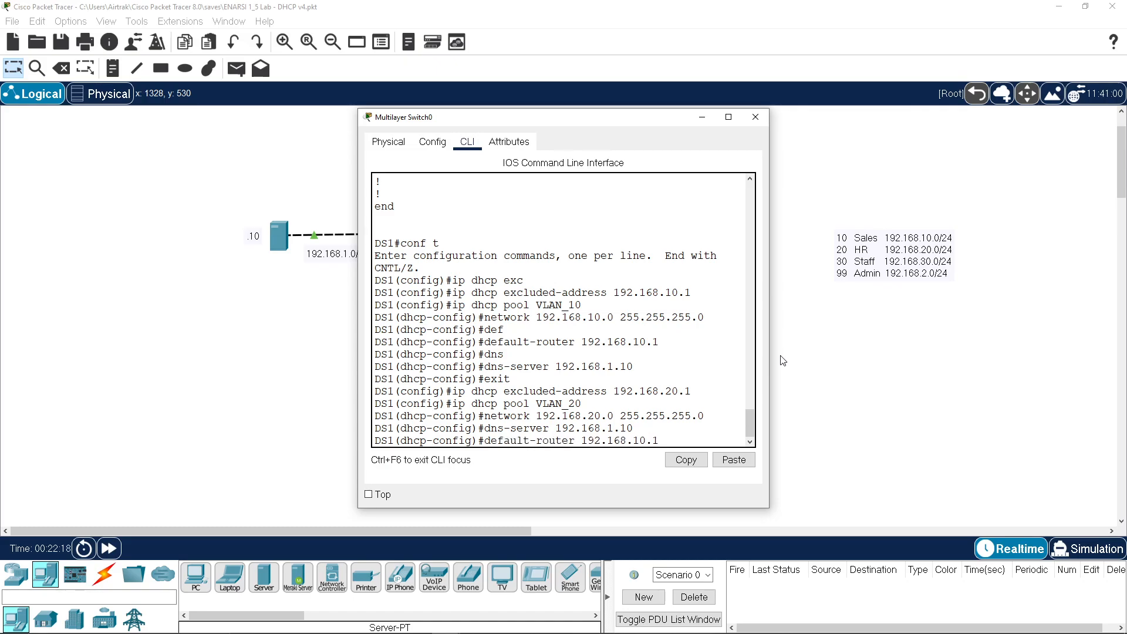
pyautogui.press('BackSpace')
pyautogui.write('2')
pyautogui.press('Return')
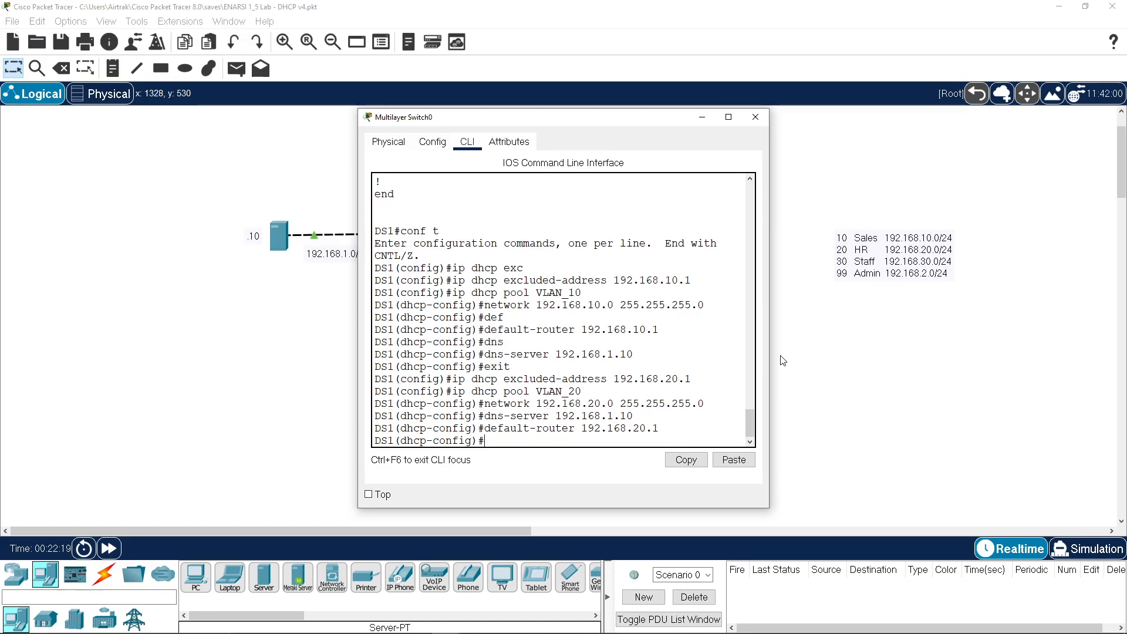
# Exclude the Staff gateway address 192.168.30.1 from DHCP assignment
pyautogui.press('Up')
pyautogui.press('Up')
pyautogui.press('Up')
pyautogui.press('Up')
pyautogui.press('Up')
pyautogui.press('Up')
pyautogui.press('Up')
pyautogui.press('Up')
pyautogui.press('Up')
pyautogui.press('Up')
pyautogui.press('Up')
pyautogui.press('Up')
pyautogui.press('Down')
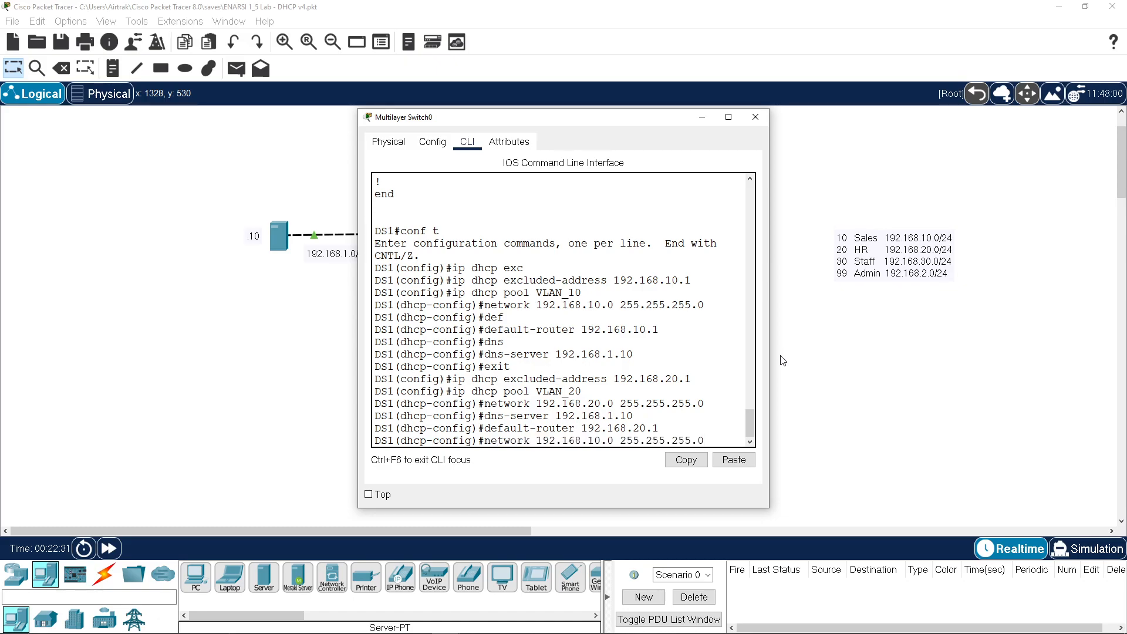
pyautogui.press('Down')
pyautogui.press('Down')
pyautogui.press('Down')
pyautogui.press('Down')
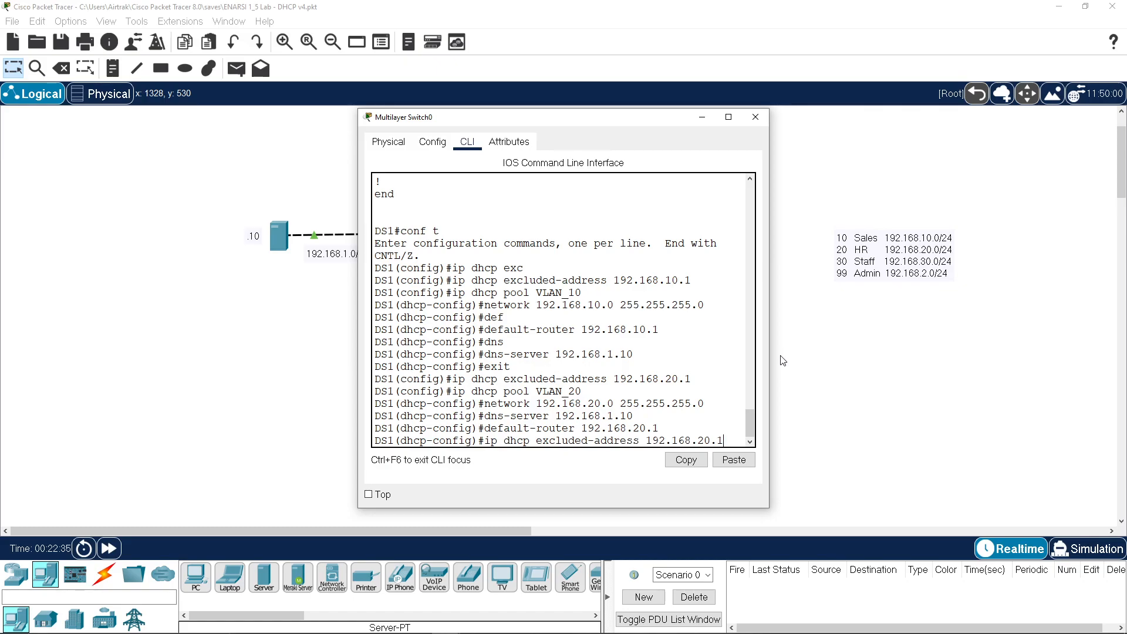
pyautogui.press('BackSpace')
pyautogui.press('BackSpace')
pyautogui.press('BackSpace')
pyautogui.press('BackSpace')
pyautogui.write('30.1')
pyautogui.press('Return')
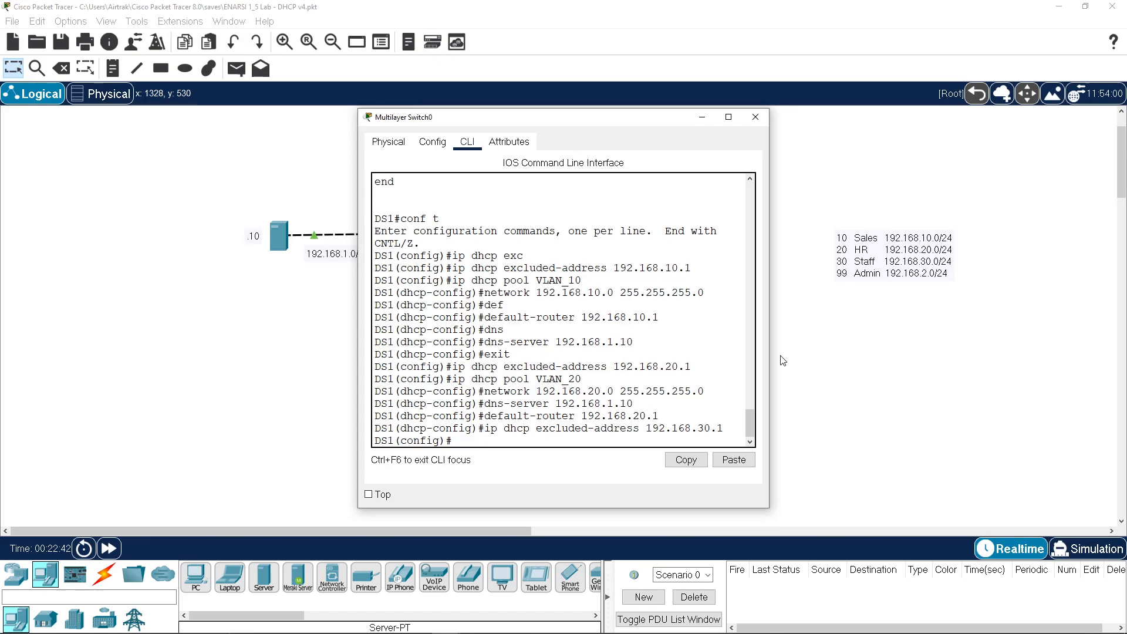
# Exclude the Admin gateway address 192.168.2.1 from DHCP assignment
pyautogui.press('Up')
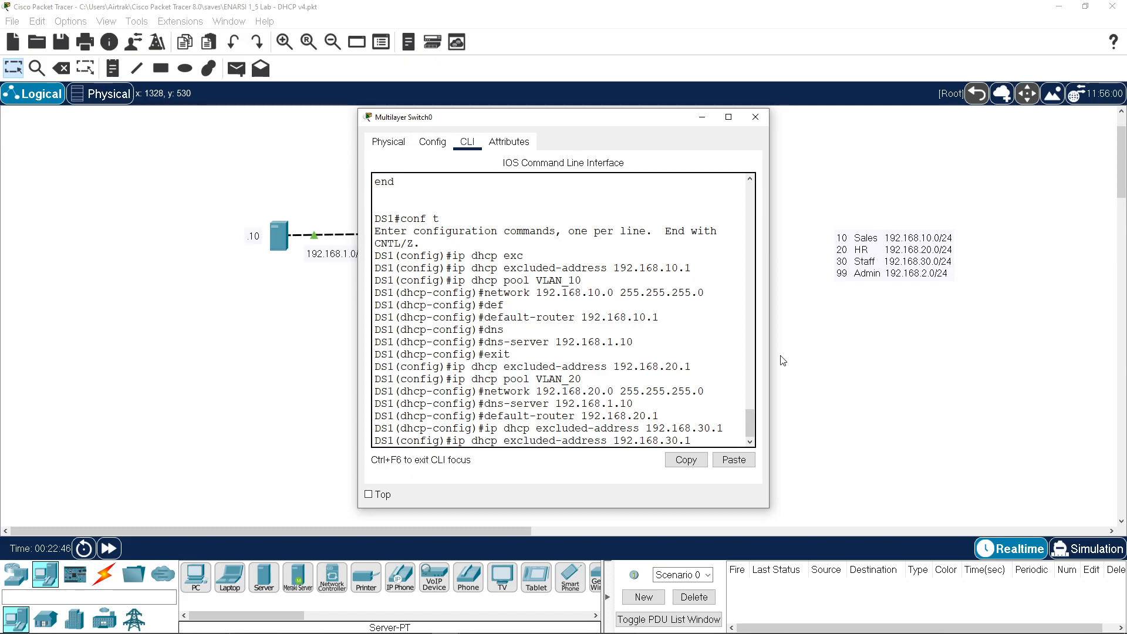
pyautogui.press('BackSpace')
pyautogui.press('BackSpace')
pyautogui.write('2')
pyautogui.press('Return')
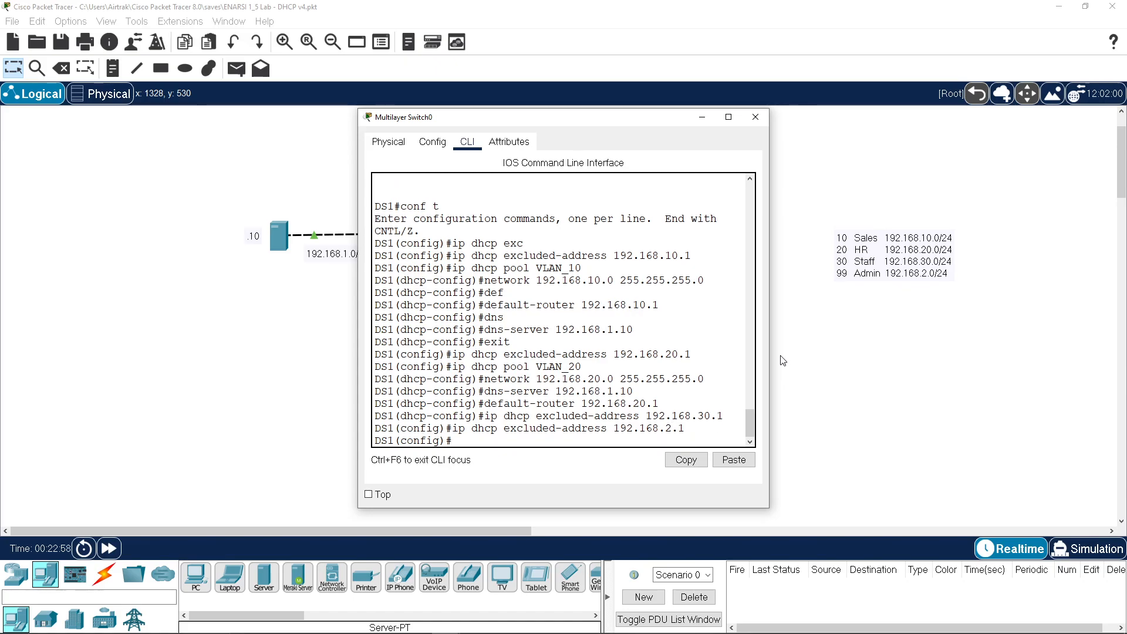
# Create a DHCP pool named VLAN_30
pyautogui.write('ip dhcp excluded-address 192.168.30.1')
pyautogui.press('Up')
pyautogui.press('Up')
pyautogui.press('Up')
pyautogui.press('Up')
pyautogui.press('BackSpace')
pyautogui.press('BackSpace')
pyautogui.write('30')
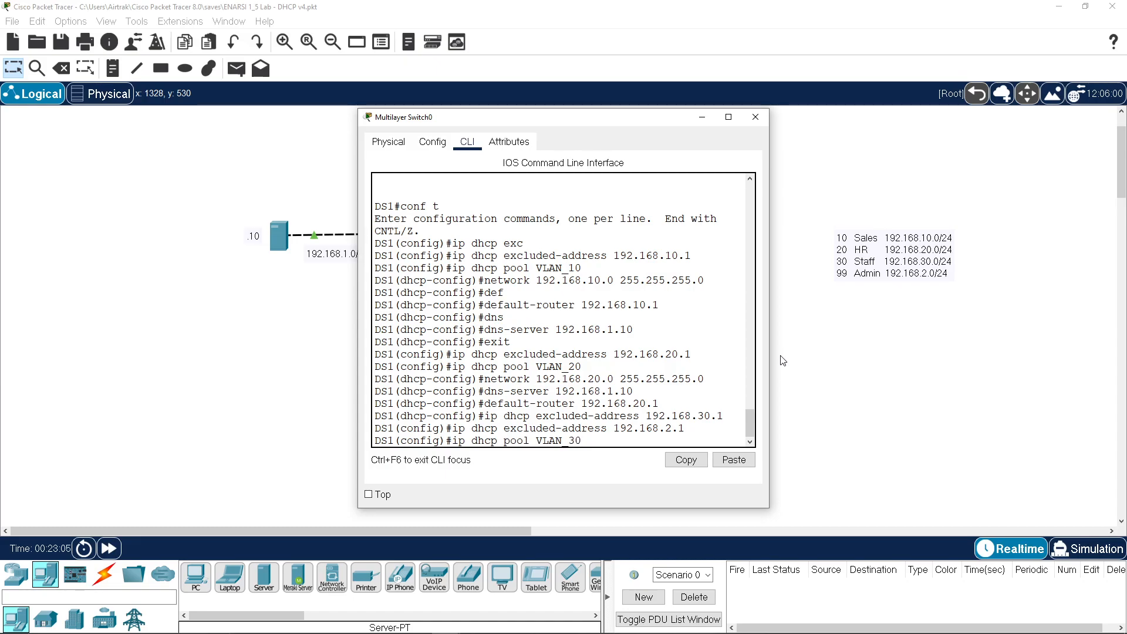
pyautogui.press('Return')
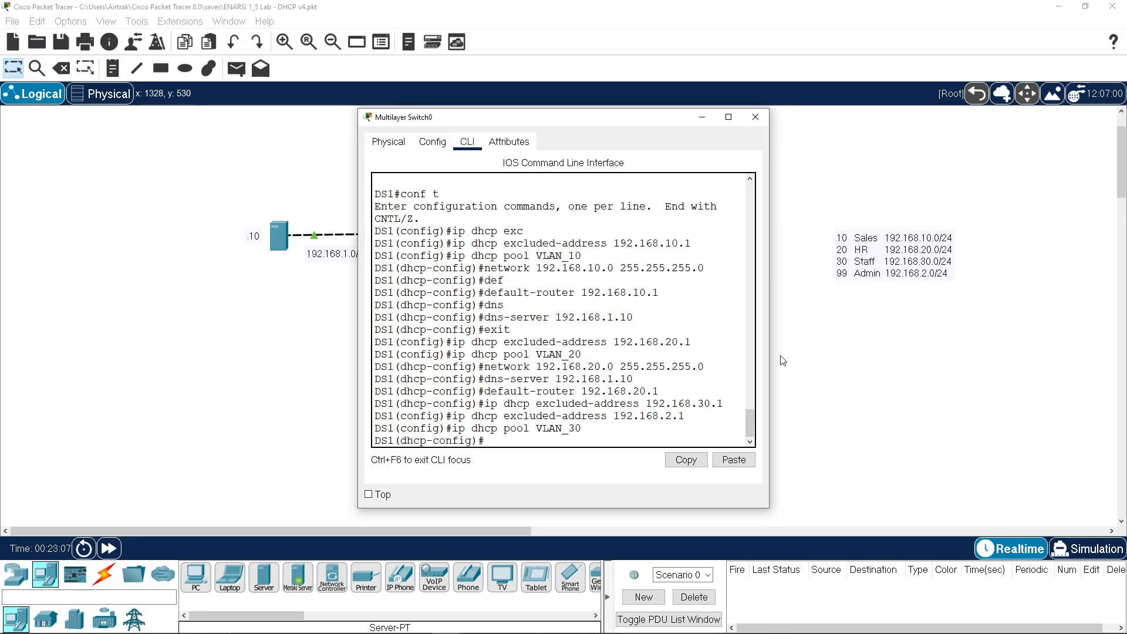
# Set the DNS server of the VLAN_30 DHCP pool to 192.168.1.10
pyautogui.press('Up')
pyautogui.press('Up')
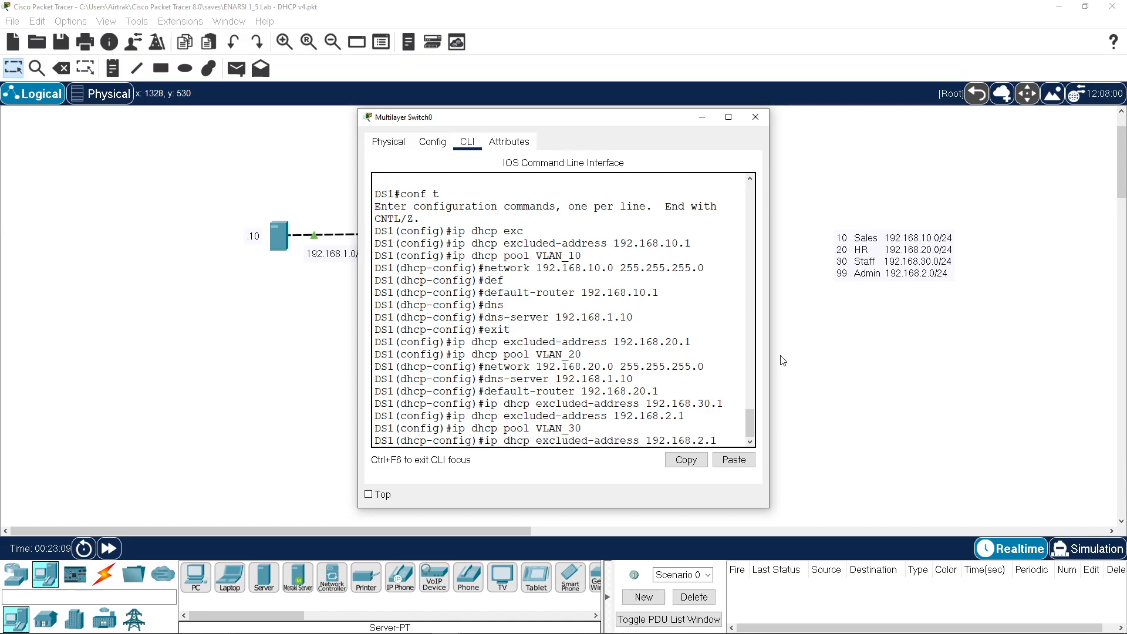
pyautogui.press('Up')
pyautogui.press('Up')
pyautogui.press('Up')
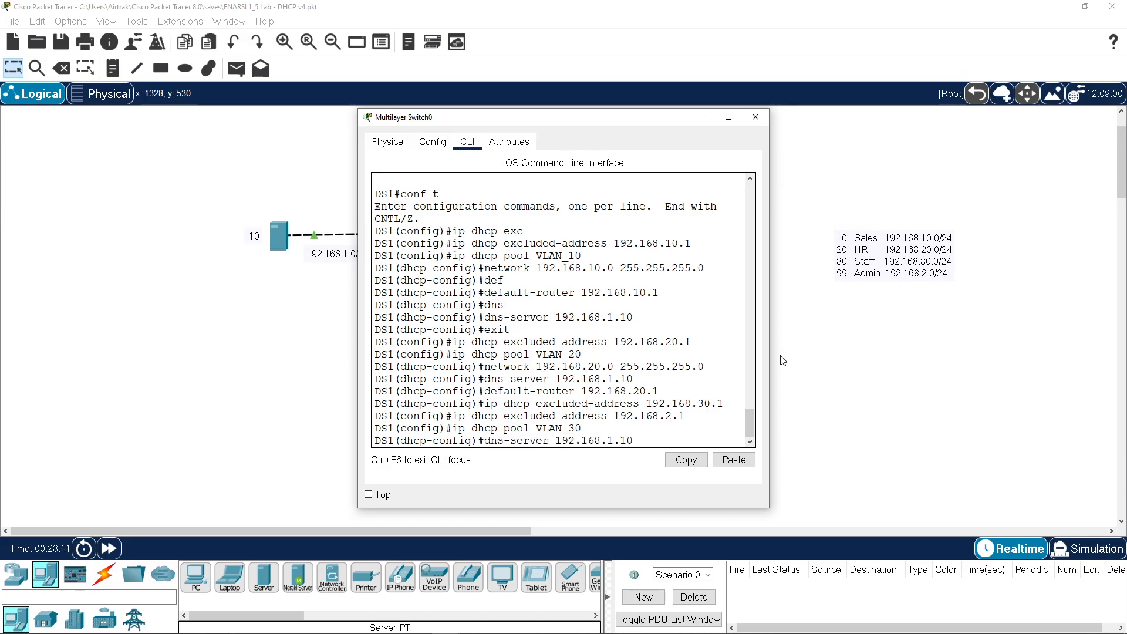
pyautogui.press('Return')
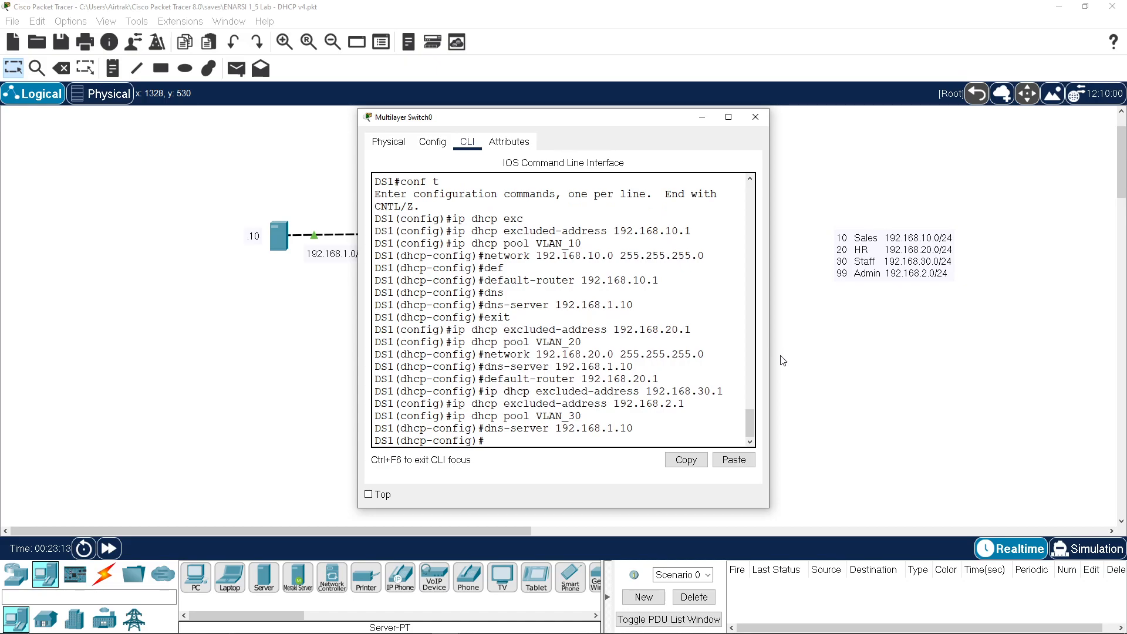
# Define the VLAN_30 pool's network as 192.168.30.0 with mask 255.255.255.0
pyautogui.write('net')
pyautogui.press('Tab')
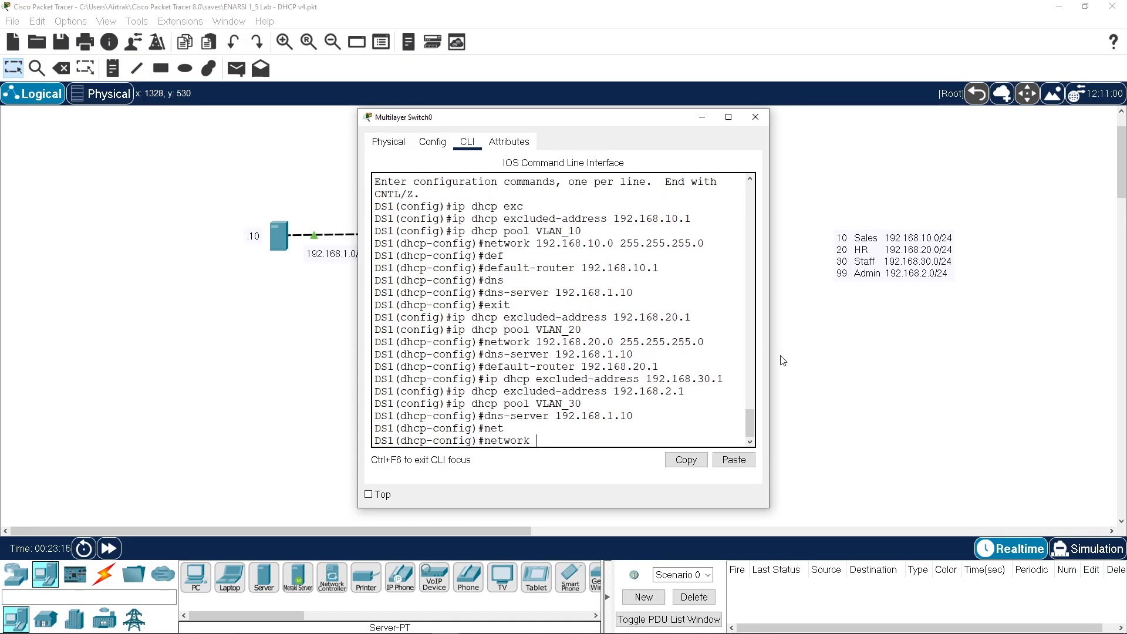
pyautogui.write('192.168.30.0 255.255.255.0')
pyautogui.press('Return')
# Set the default router of the VLAN_30 pool to 192.168.30.1
pyautogui.write('def')
pyautogui.press('Tab')
pyautogui.write('192')
pyautogui.write('8.30.1')
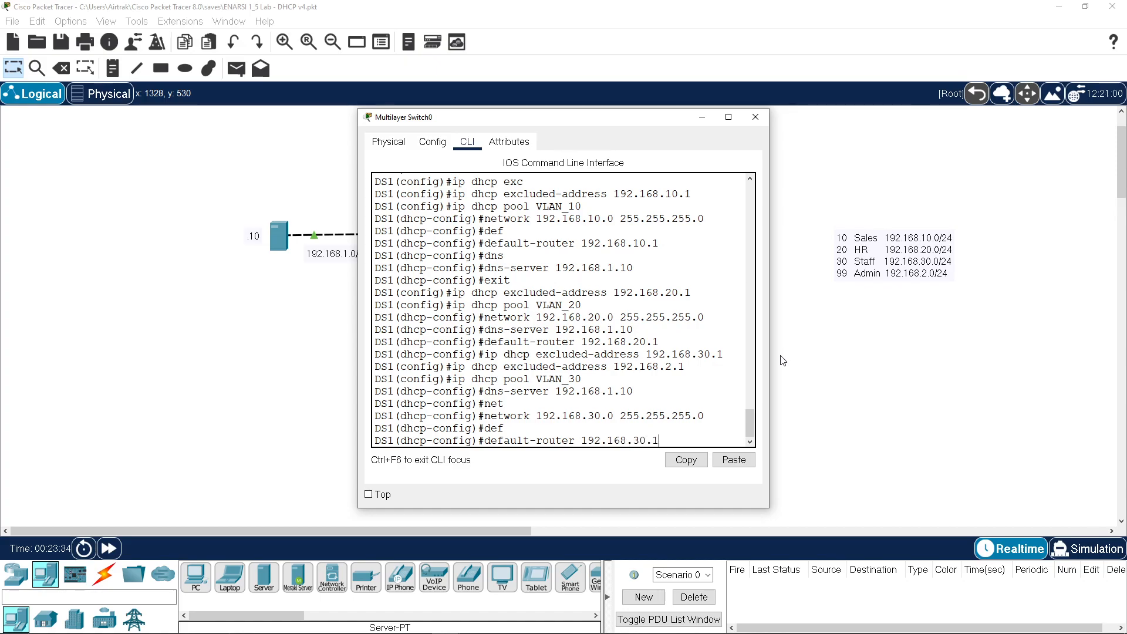
pyautogui.press('Return')
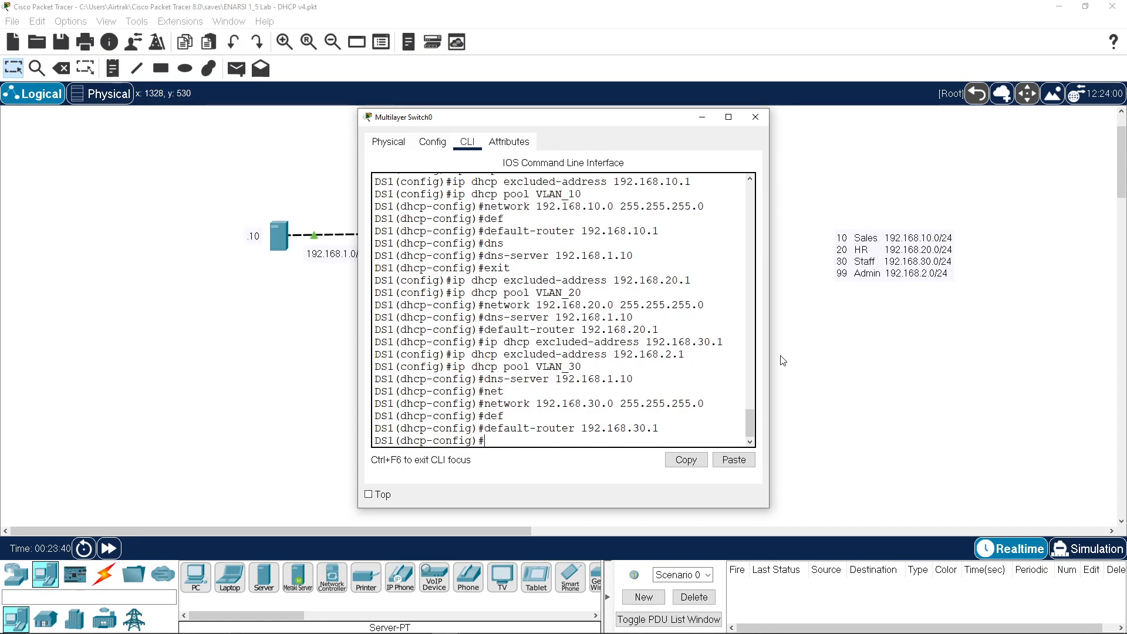
# Create a DHCP pool named VLAN_99 for the network 192.168.2.0 with mask 255.255.255.0
pyautogui.write('ip dhcp pool VLAN_99')
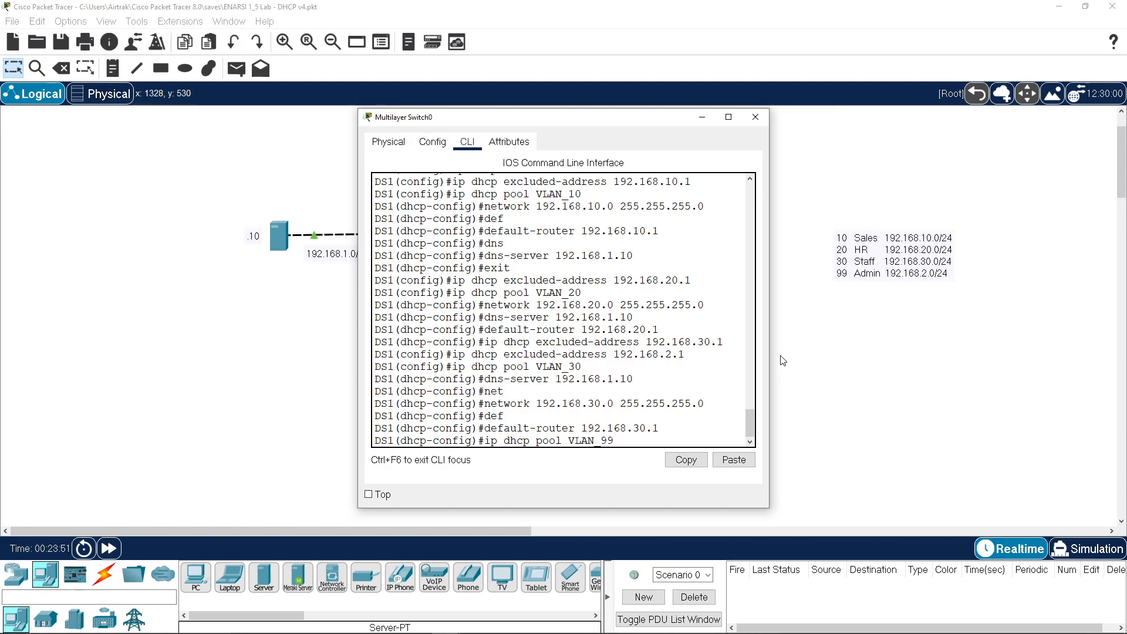
pyautogui.press('Return')
pyautogui.write('net')
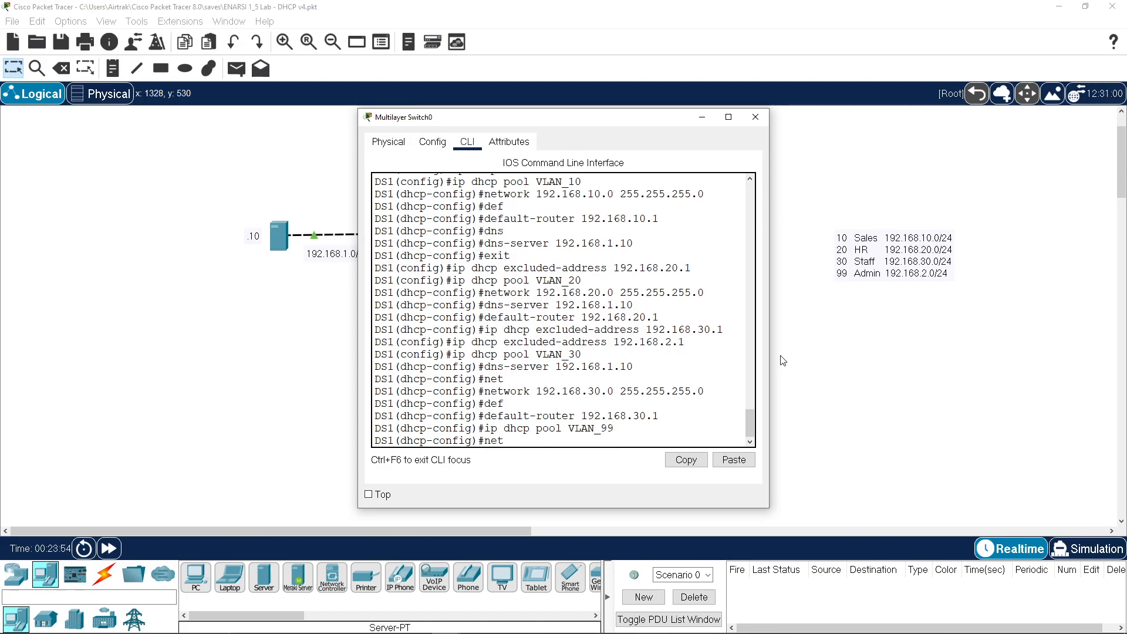
pyautogui.press('Tab')
pyautogui.write('192.168.2.0 255.255.255.0')
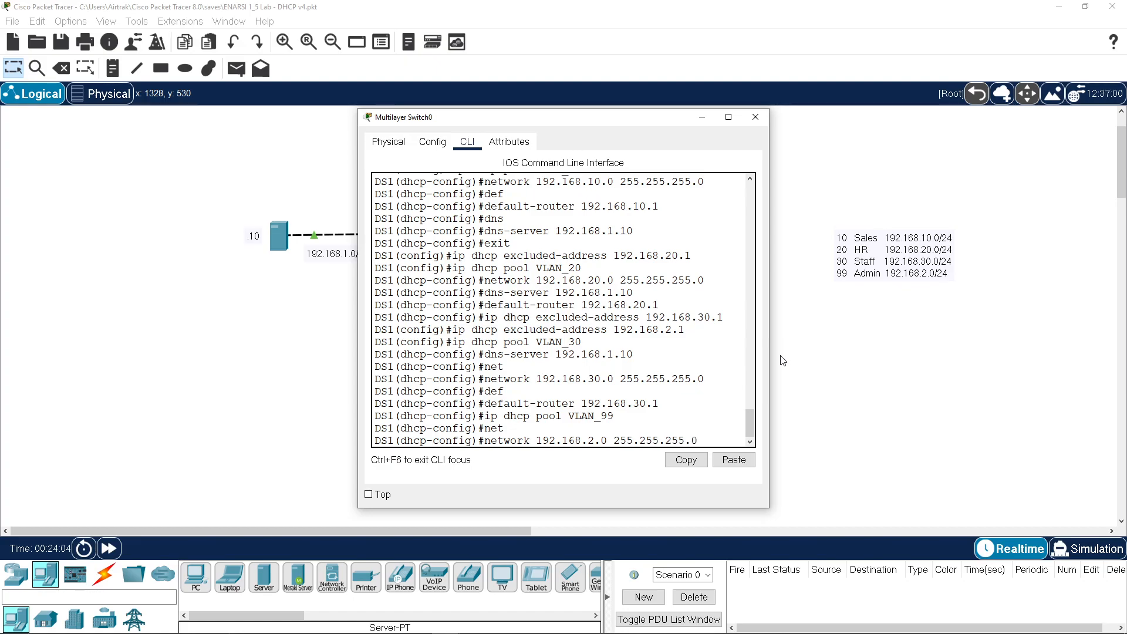
pyautogui.press('Return')
# Set the default router of the VLAN_99 pool to 192.168.2.1
pyautogui.write('def')
pyautogui.press('Tab')
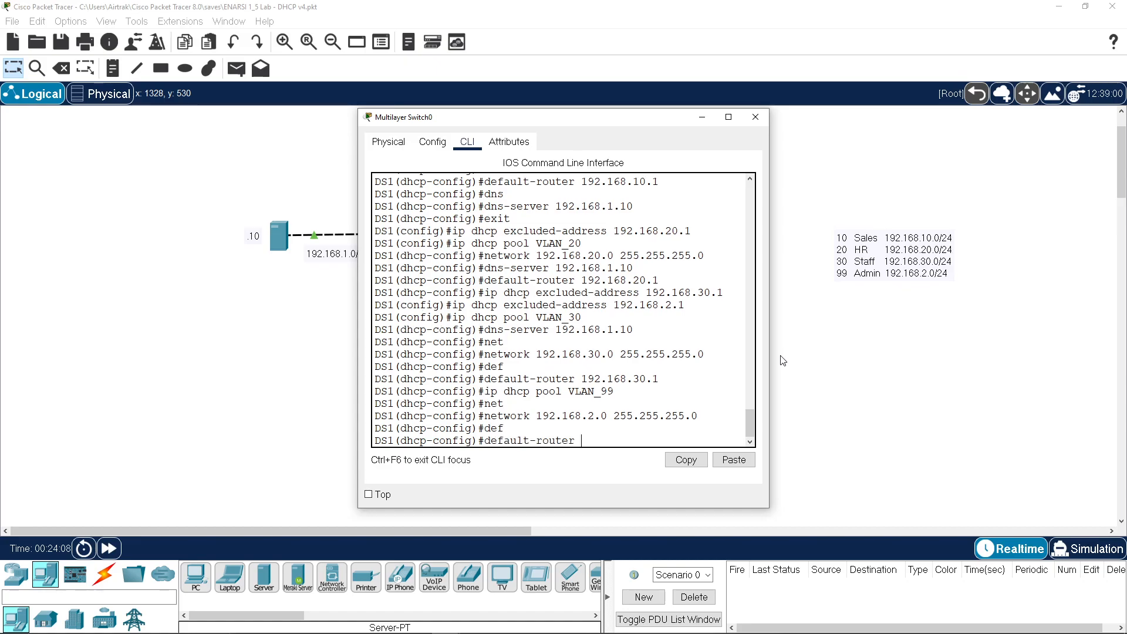
pyautogui.write('192.168.2.1')
pyautogui.press('Return')
# Set the DNS server of the VLAN_99 pool to 192.168.1.10
pyautogui.write('dns')
pyautogui.press('Tab')
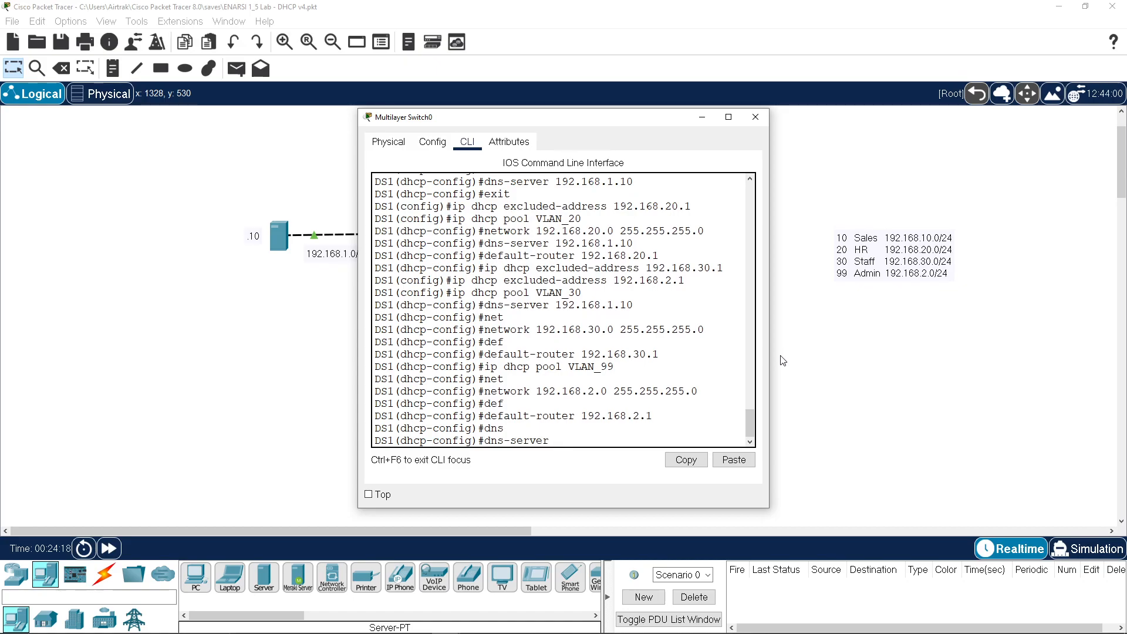
pyautogui.write('192.168.1.10')
pyautogui.press('Return')
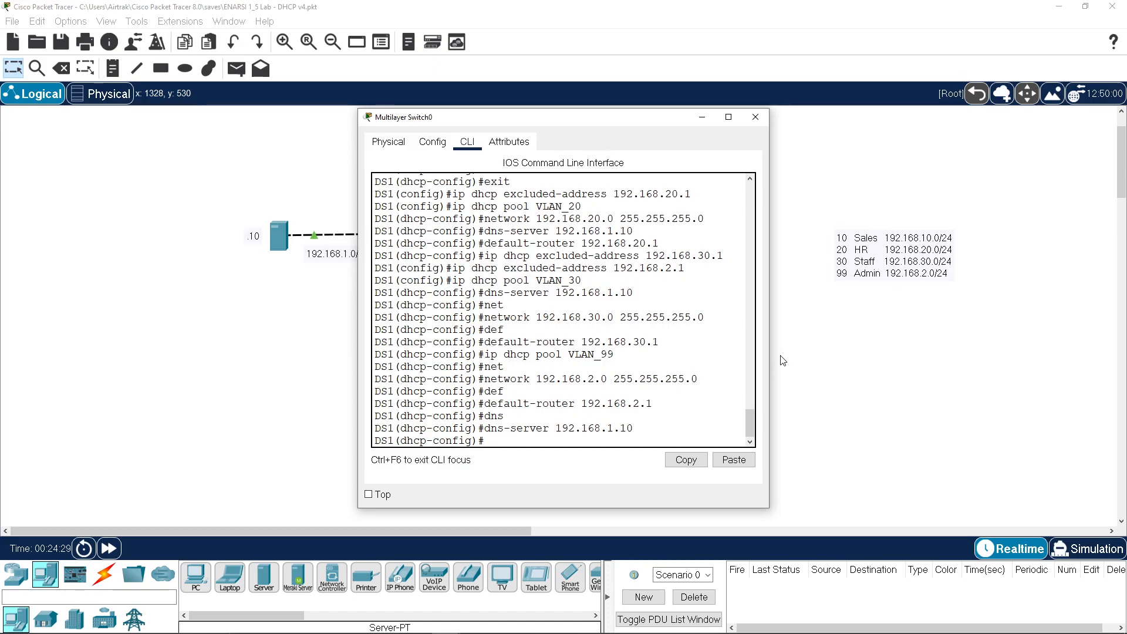
# Leave configuration mode on DS1, save the running configuration to the startup configuration, and close the switch's window
pyautogui.write('exit')
pyautogui.press('Return')
pyautogui.hotkey('ctrl', 'z')
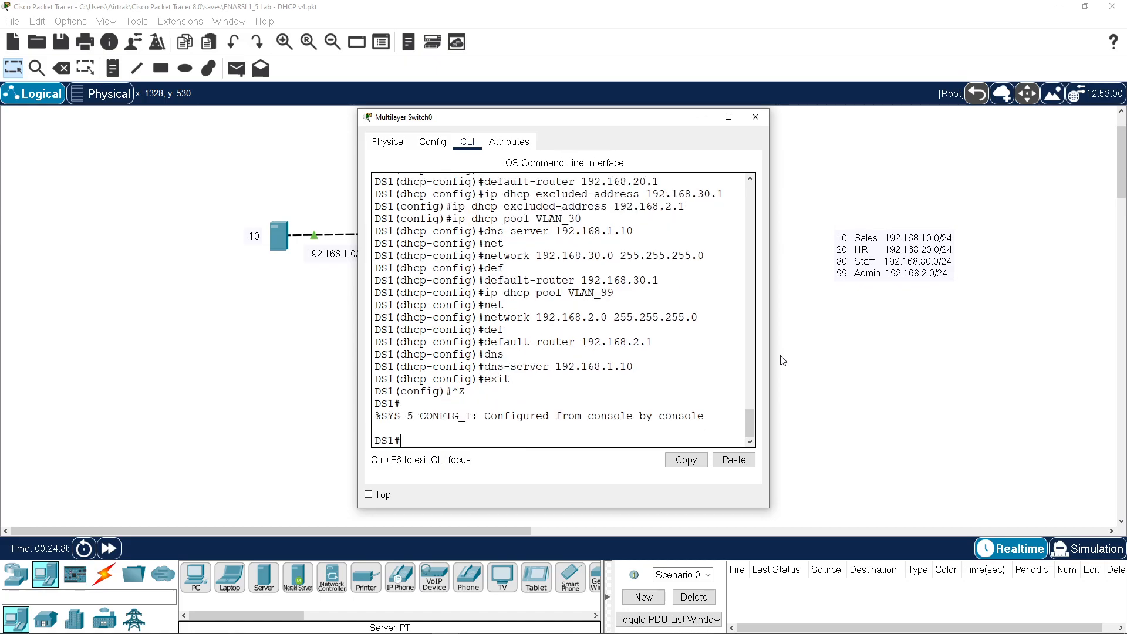
pyautogui.write('copy run start')
pyautogui.press('Return')
pyautogui.press('Return')
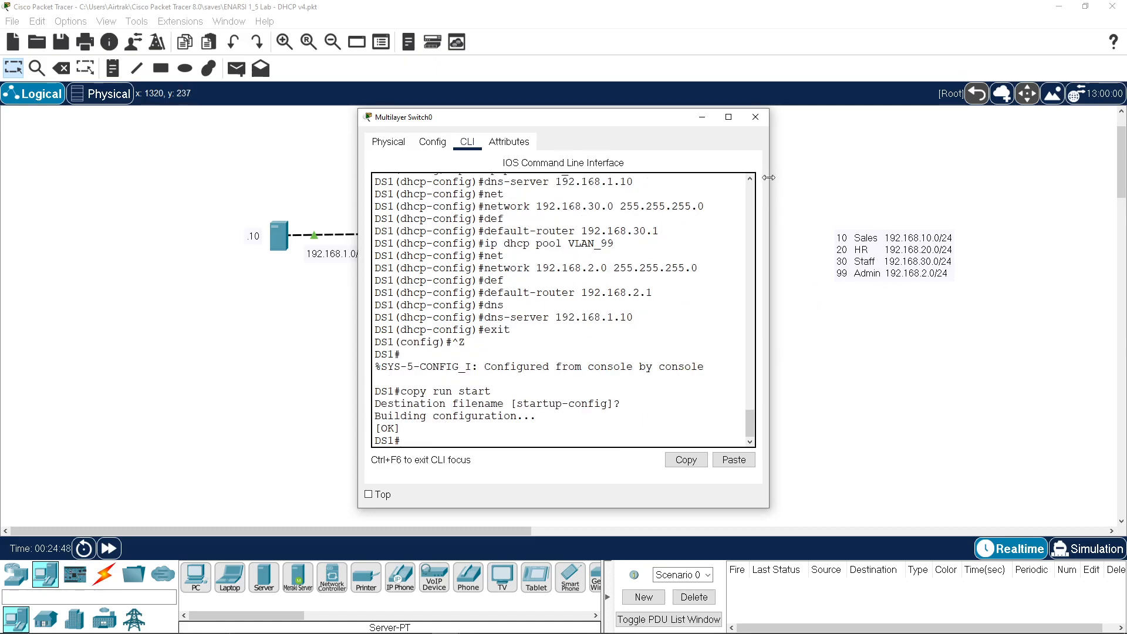
pyautogui.click(755, 117)
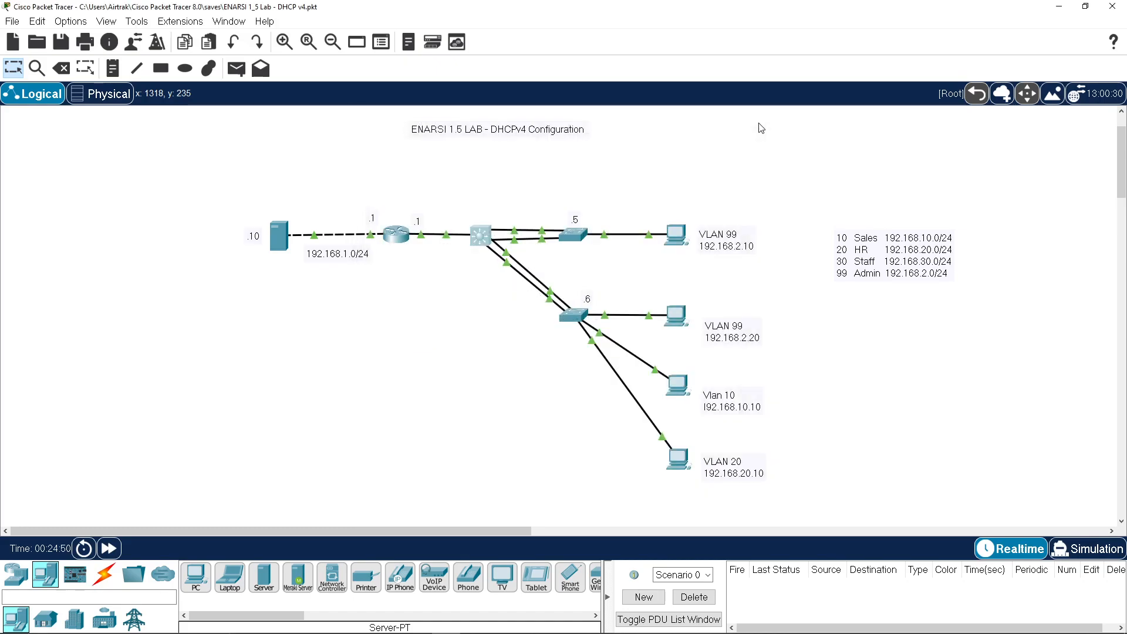
# Switch the IP configuration of PC4, the VLAN 10 computer, to DHCP
pyautogui.click(676, 388)
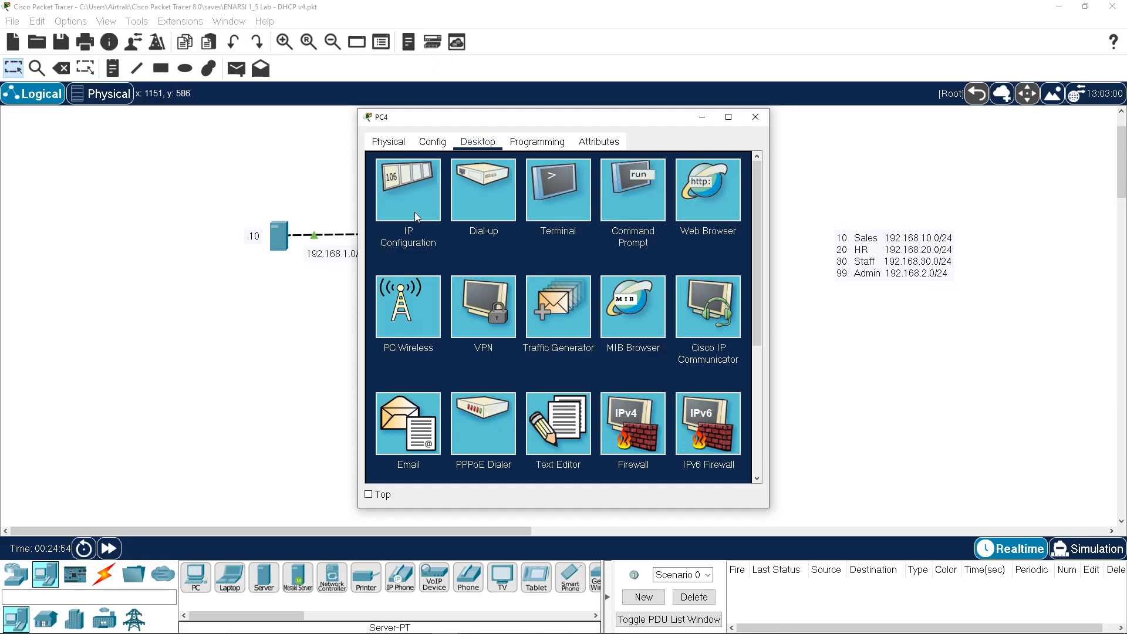
pyautogui.click(416, 216)
pyautogui.click(402, 217)
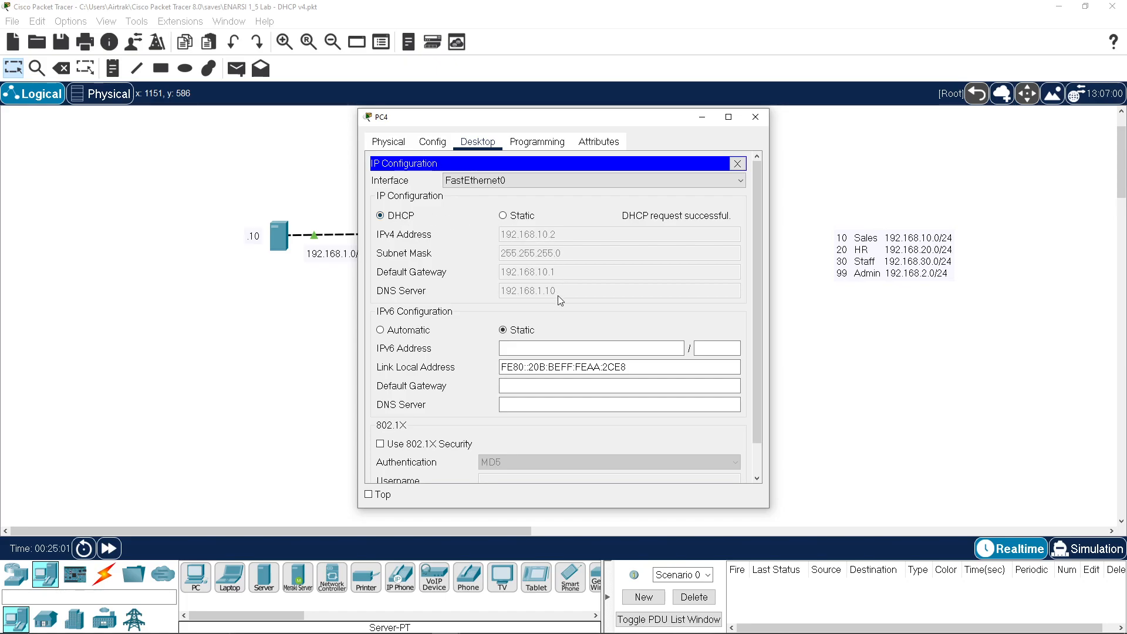
pyautogui.click(737, 163)
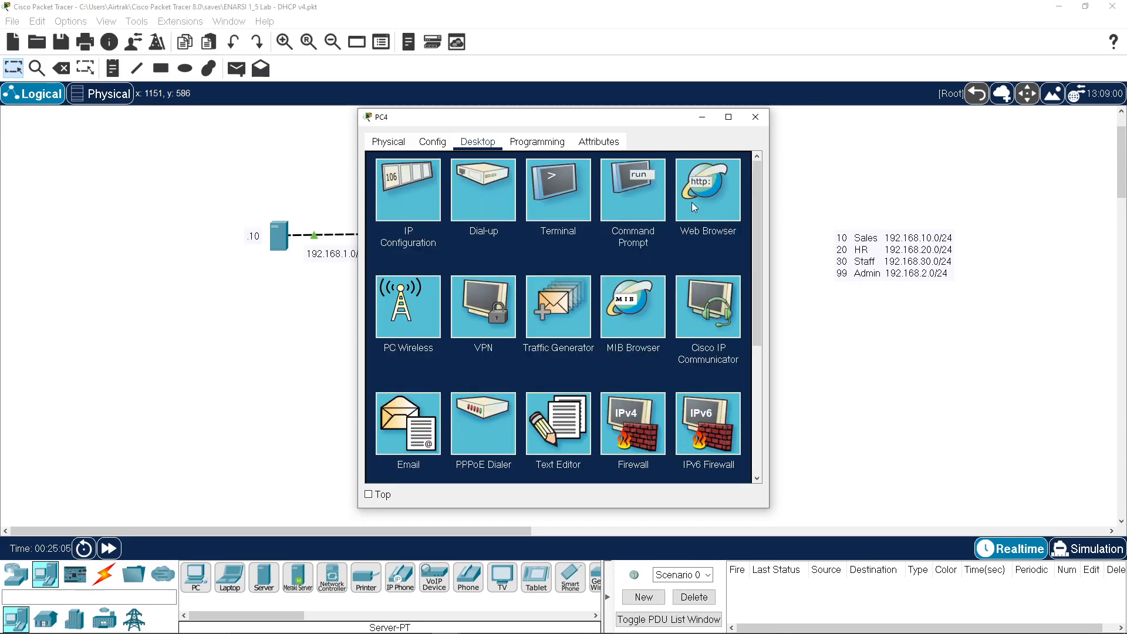
# Open the command prompt on PC4 and try to clear its earlier output
pyautogui.click(624, 196)
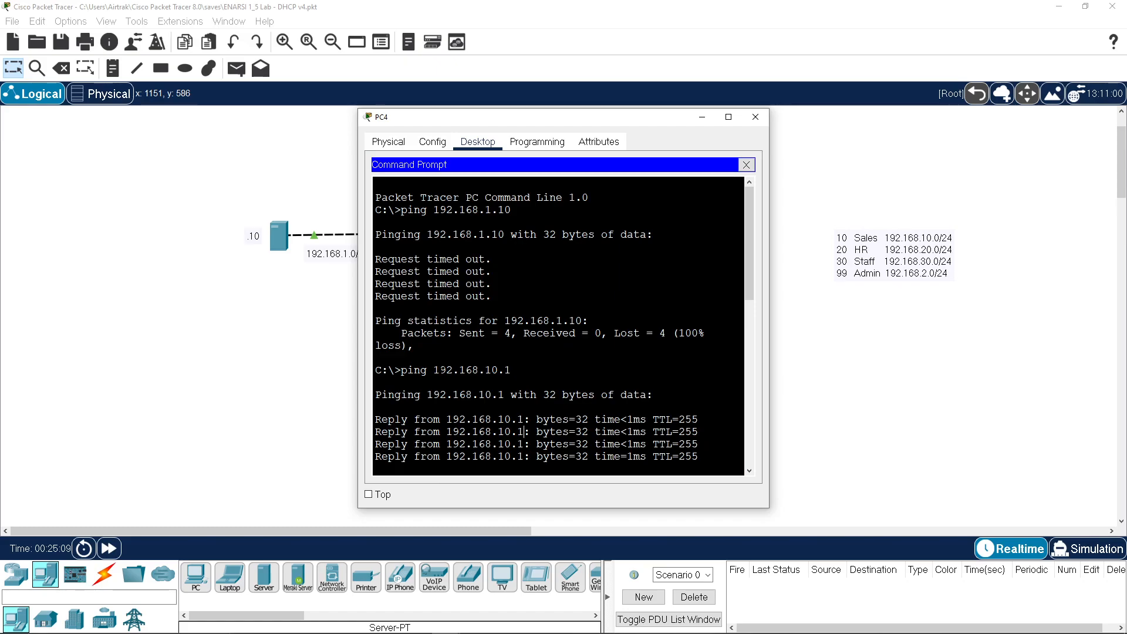
pyautogui.scroll(-9, 522, 431)
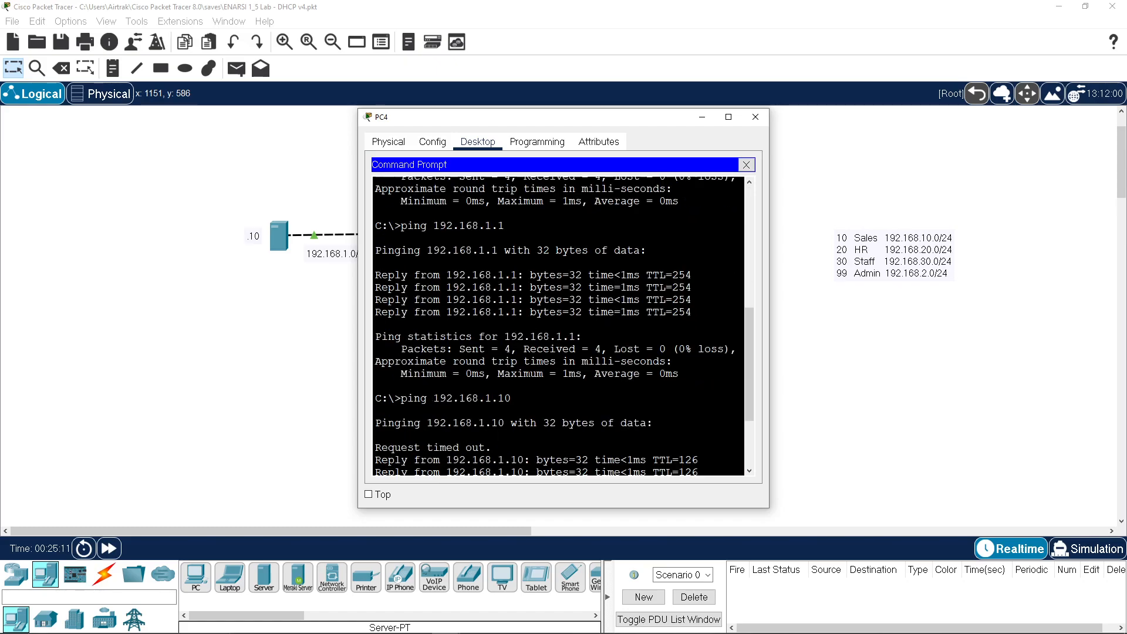
pyautogui.write('clear')
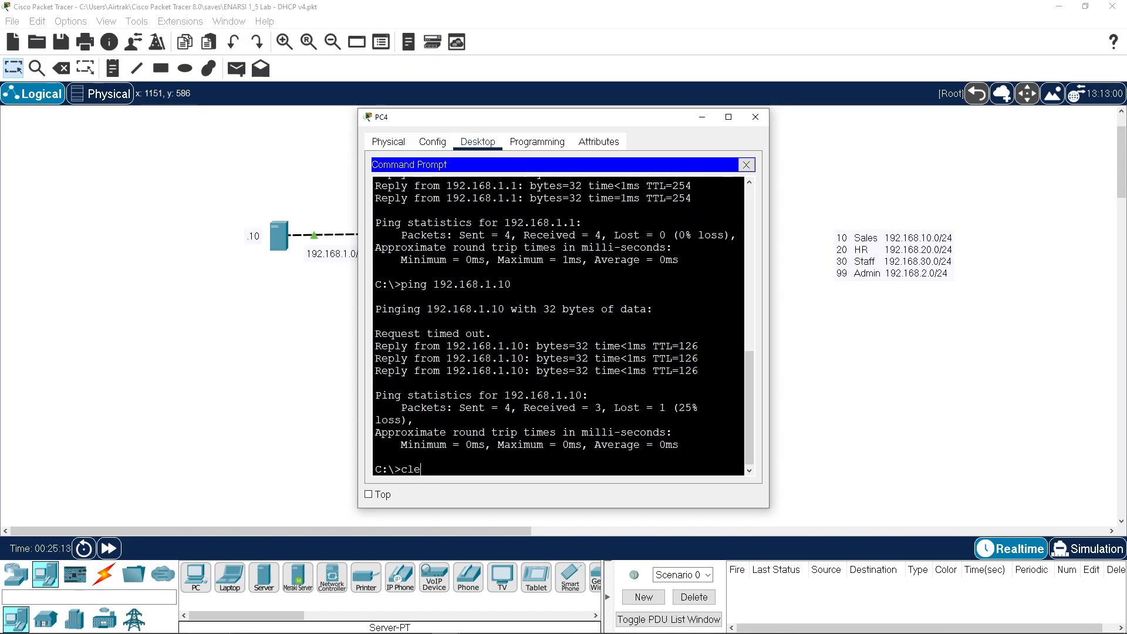
pyautogui.press('Return')
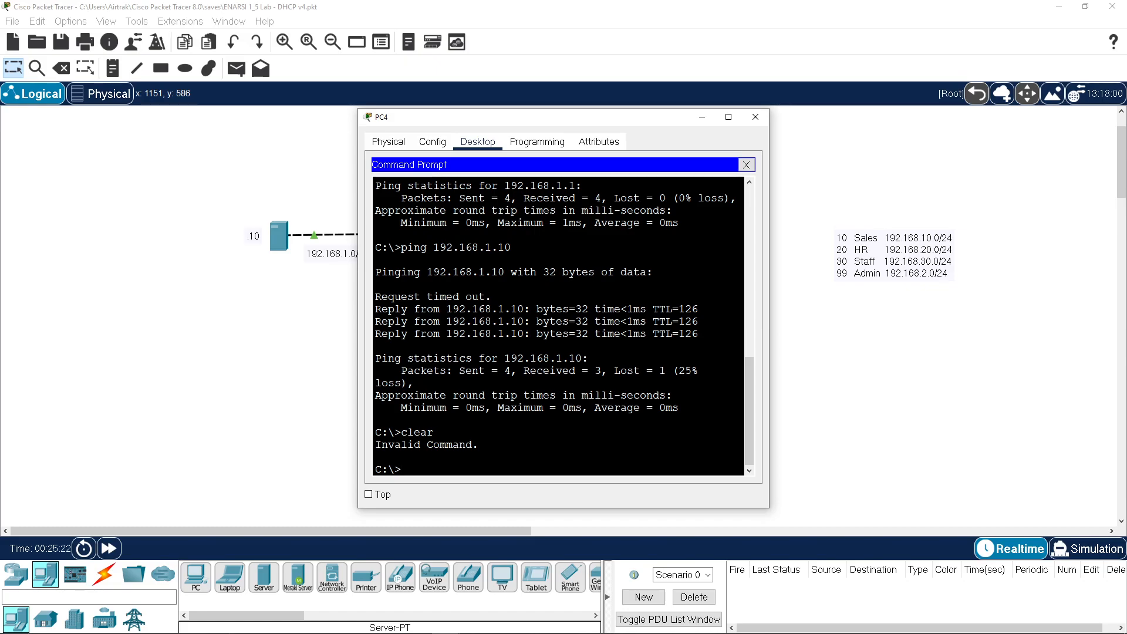
pyautogui.press('Return')
pyautogui.press('Return')
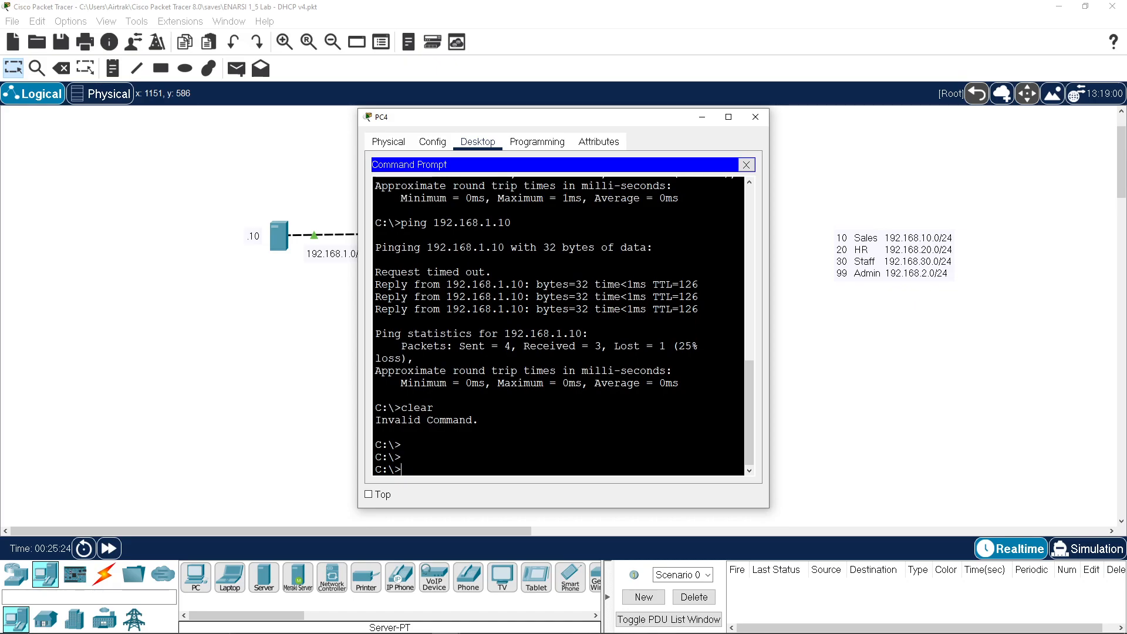
# Ping the VLAN 10 gateway 192.168.10.1 from PC4
pyautogui.write('ping 192.168.')
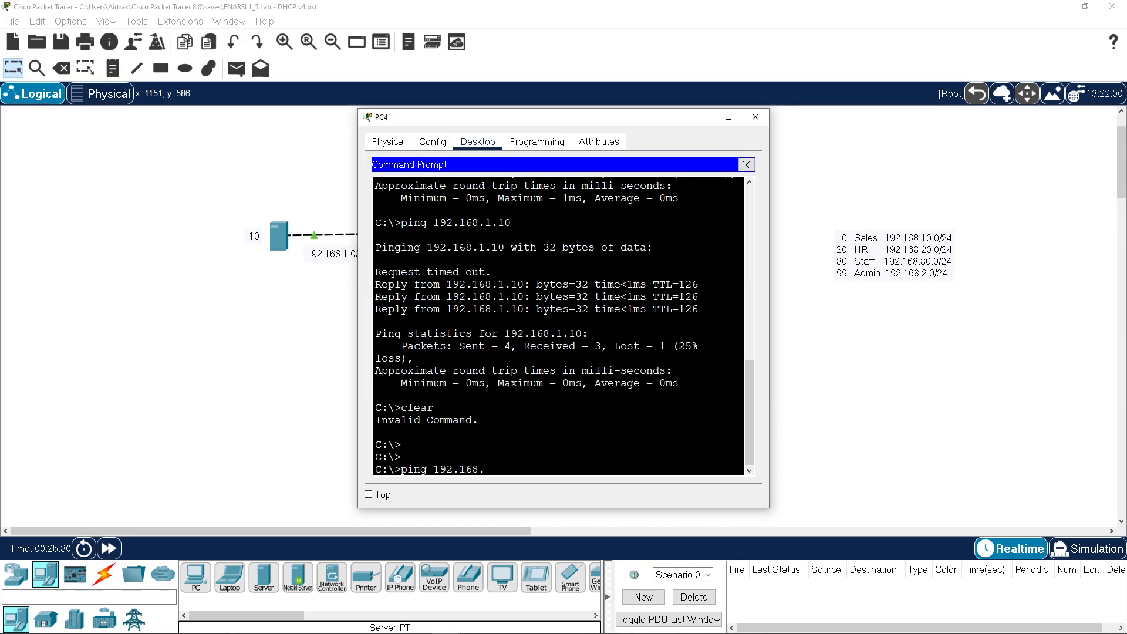
pyautogui.write('10.1')
pyautogui.press('Return')
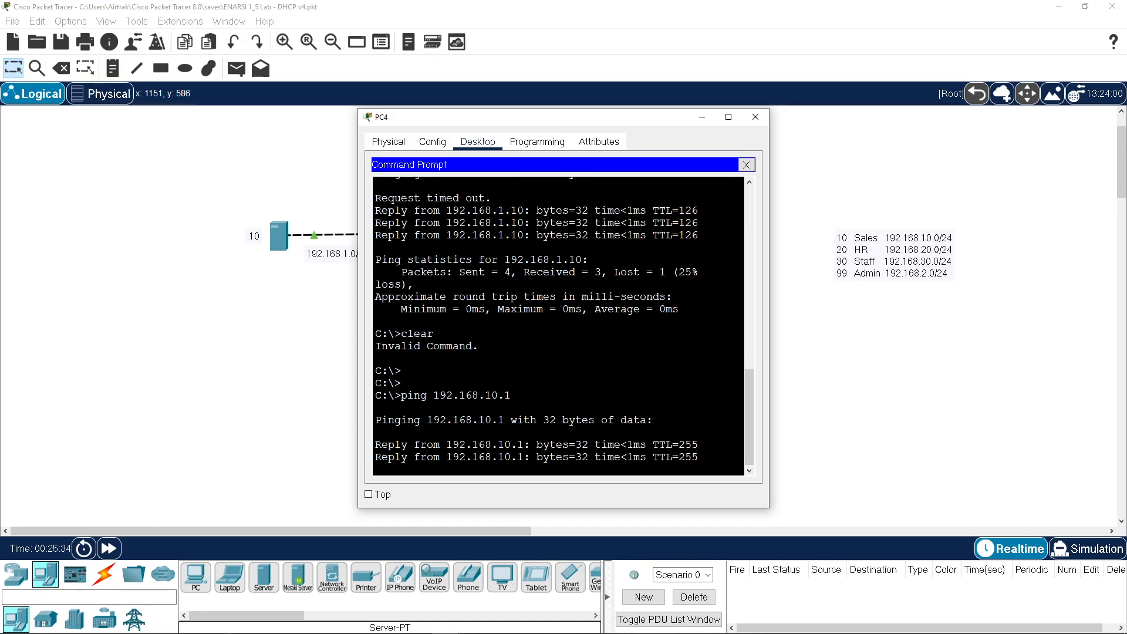
# Ping the server at 192.168.1.10 from PC4 and close the command prompt
pyautogui.press('Up')
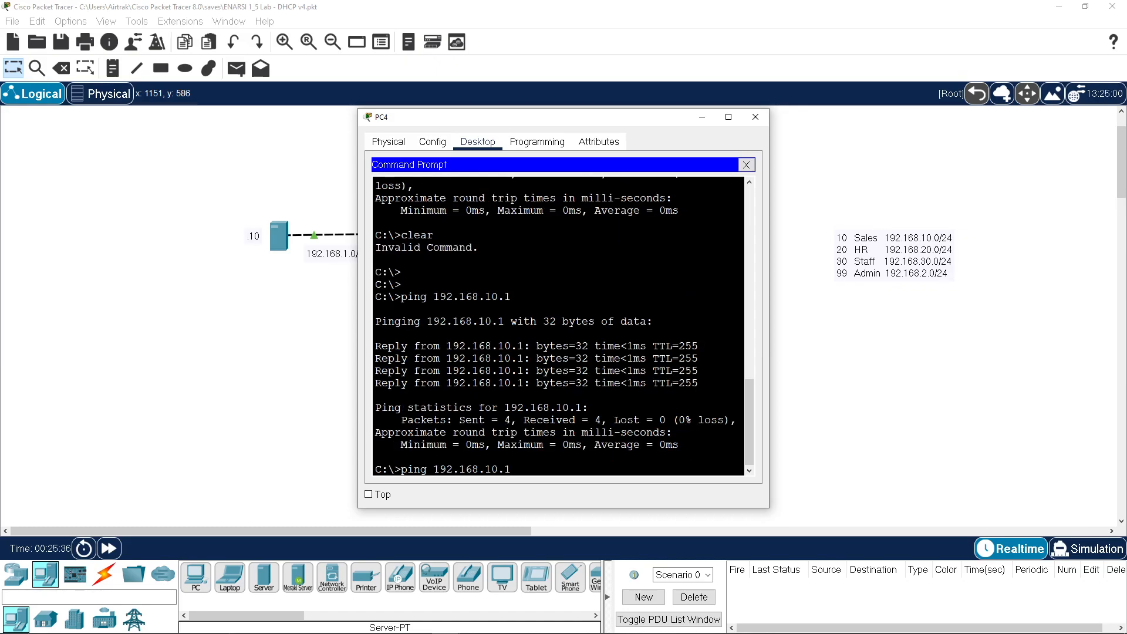
pyautogui.press('BackSpace')
pyautogui.press('BackSpace')
pyautogui.press('BackSpace')
pyautogui.write('.10')
pyautogui.press('Return')
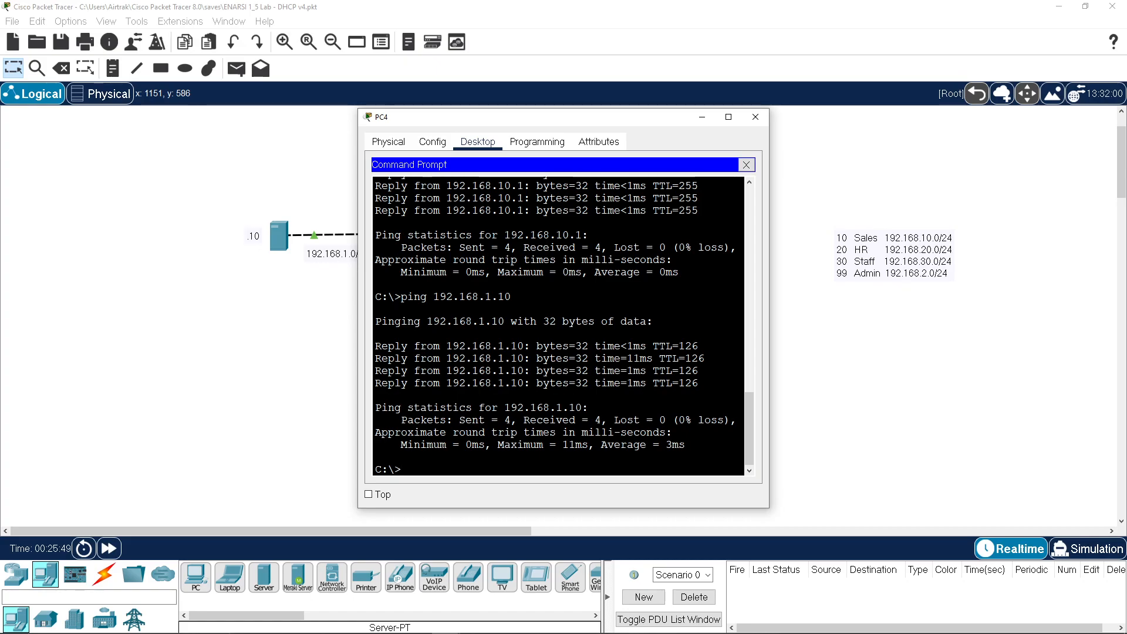
pyautogui.click(746, 164)
pyautogui.click(712, 193)
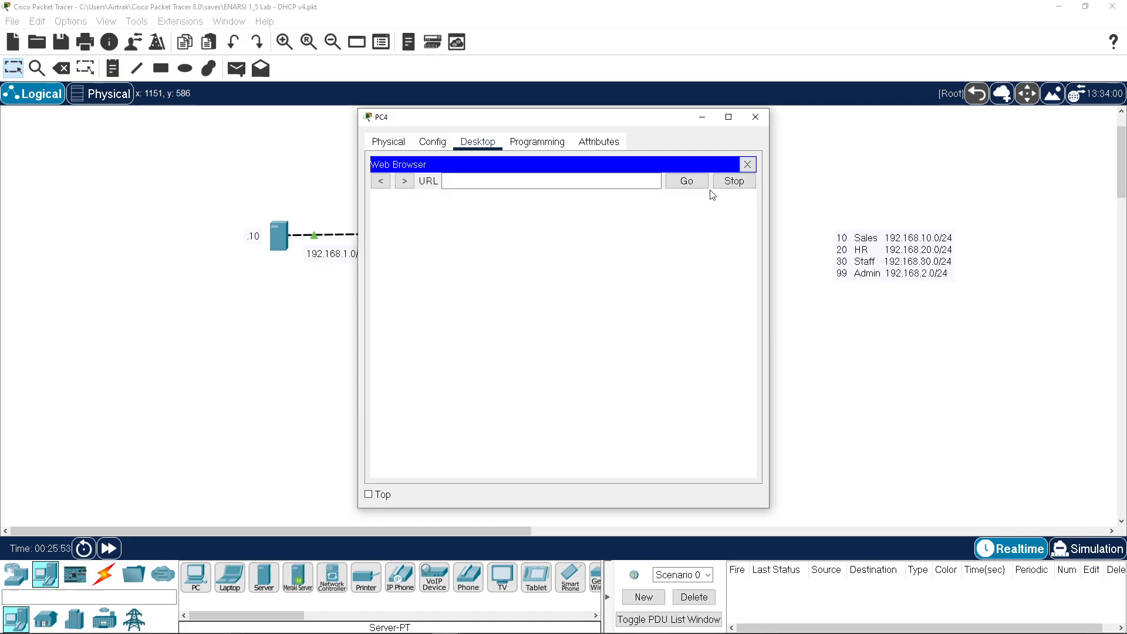
pyautogui.click(541, 182)
pyautogui.write('www')
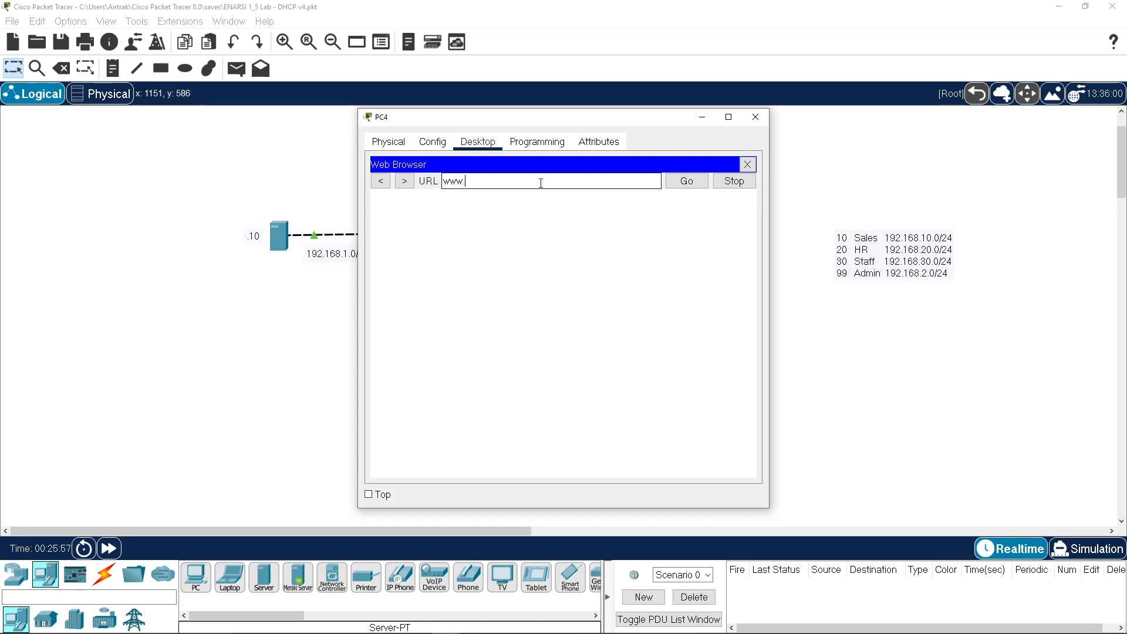
pyautogui.write('.cisco.com.au')
pyautogui.press('Return')
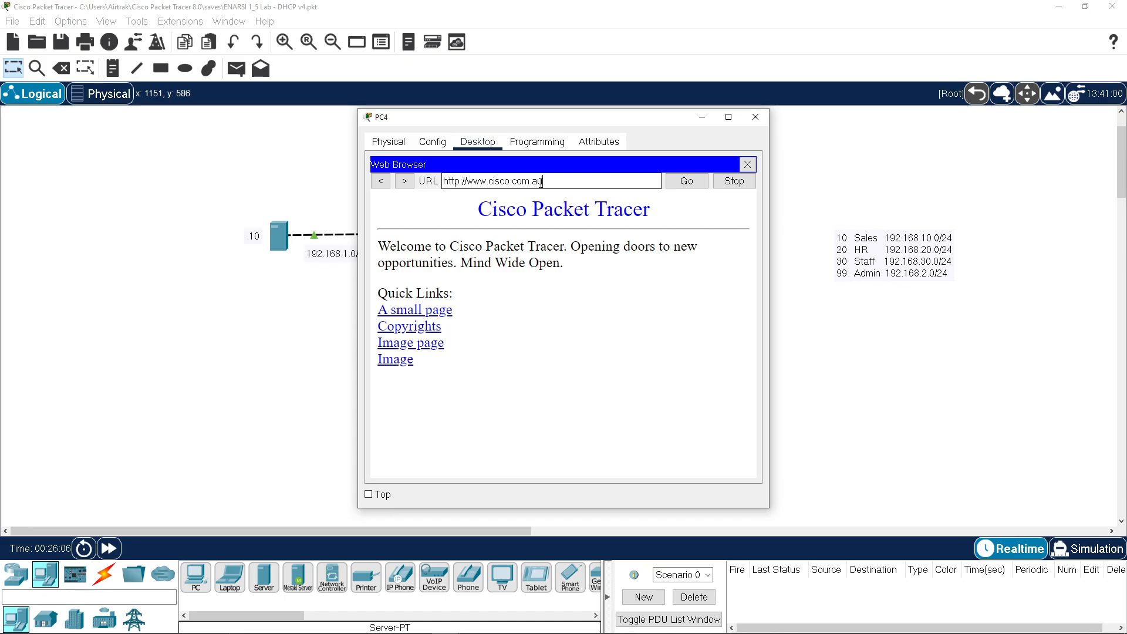
# Follow the site's "A small page" link and its link back, then close the browser and PC4's window
pyautogui.click(452, 313)
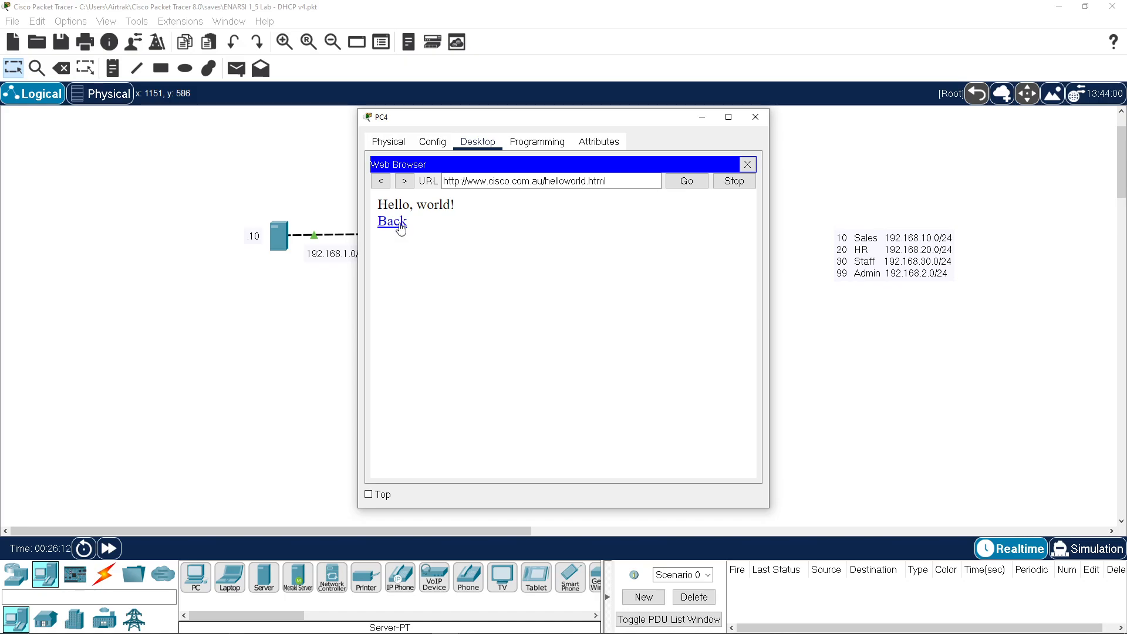
pyautogui.click(397, 224)
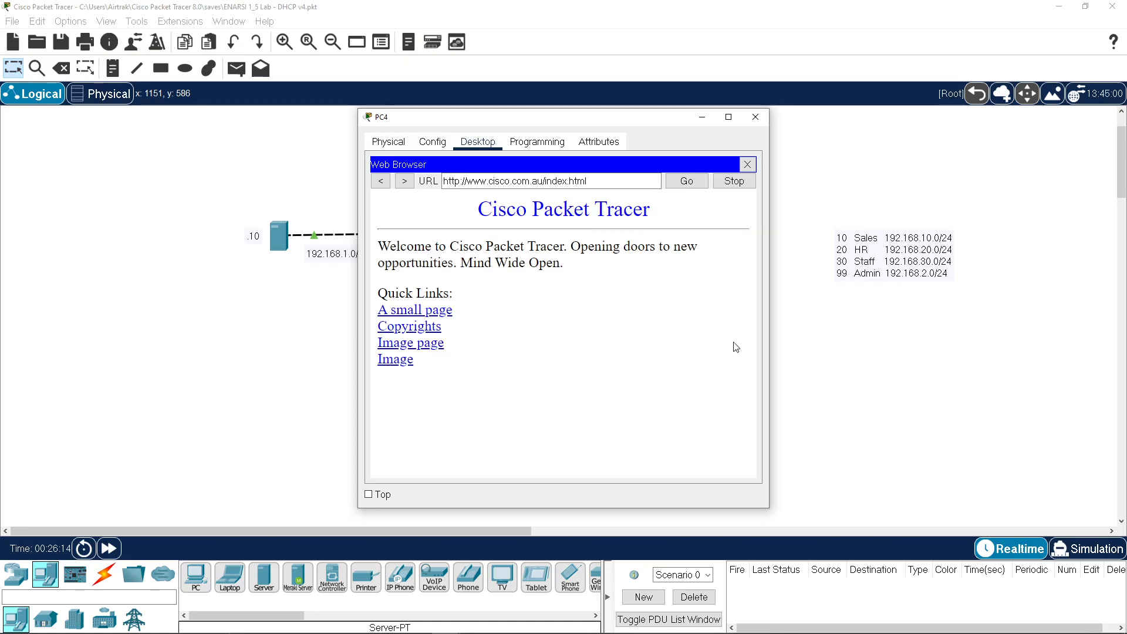
pyautogui.click(747, 166)
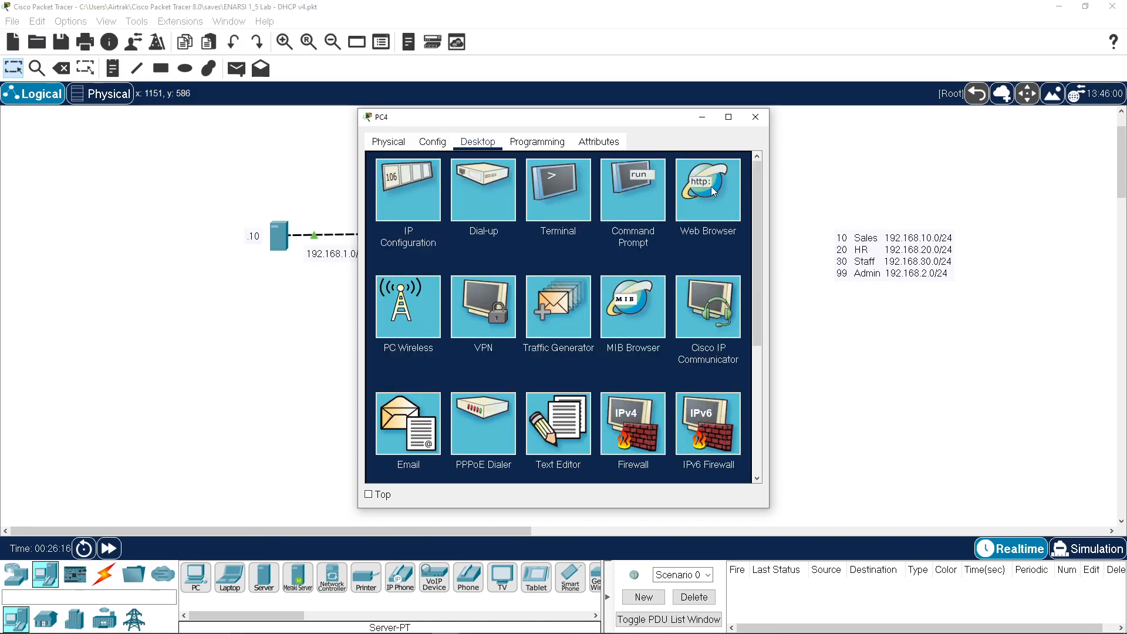
pyautogui.click(754, 120)
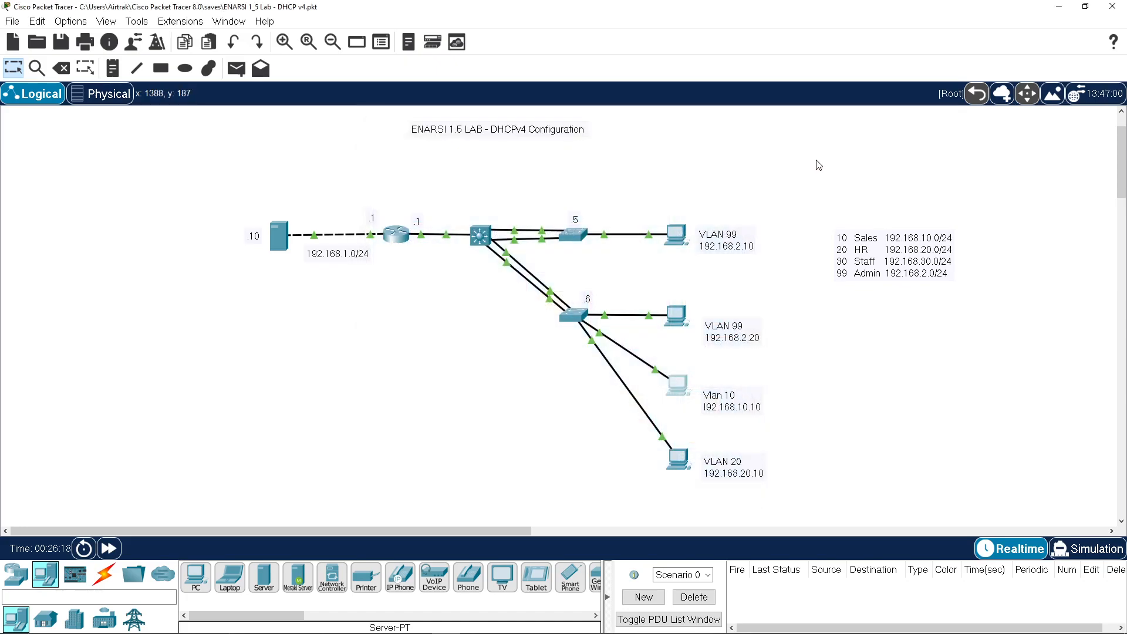
# Switch the IP configuration of PC5, the VLAN 20 computer, from static to DHCP and close its window
pyautogui.click(685, 462)
pyautogui.click(477, 142)
pyautogui.click(416, 193)
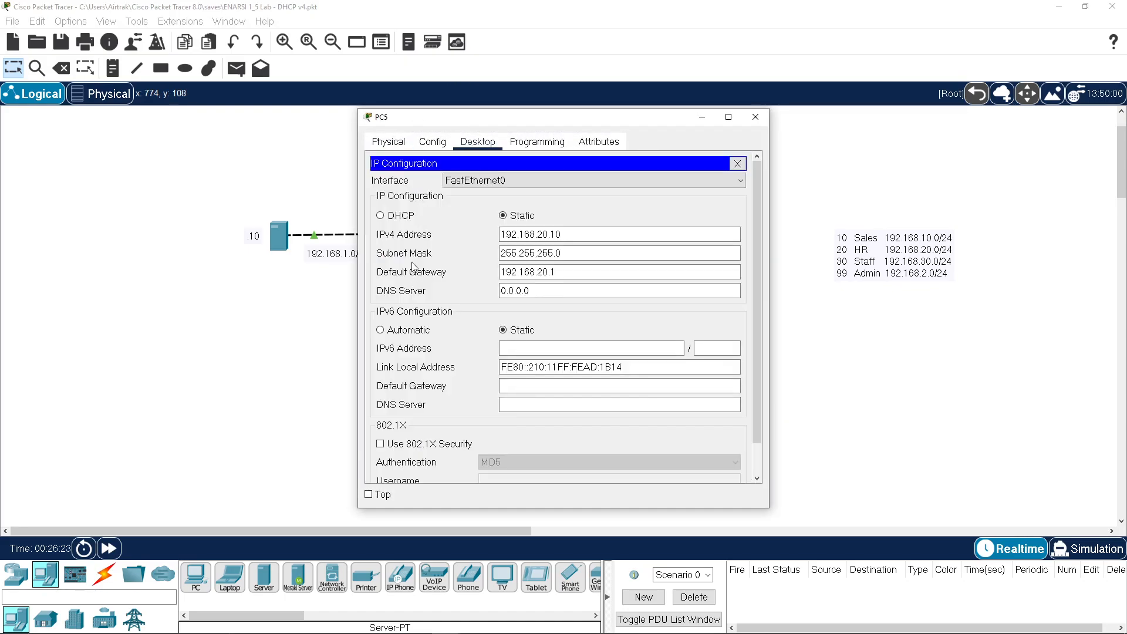
pyautogui.click(402, 216)
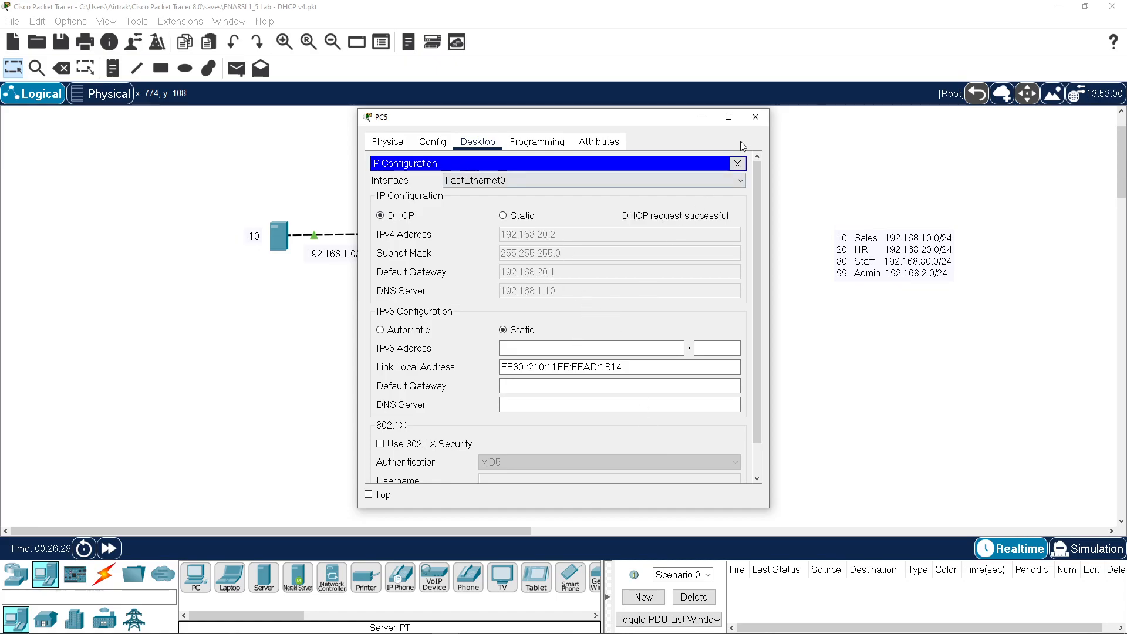
pyautogui.click(755, 117)
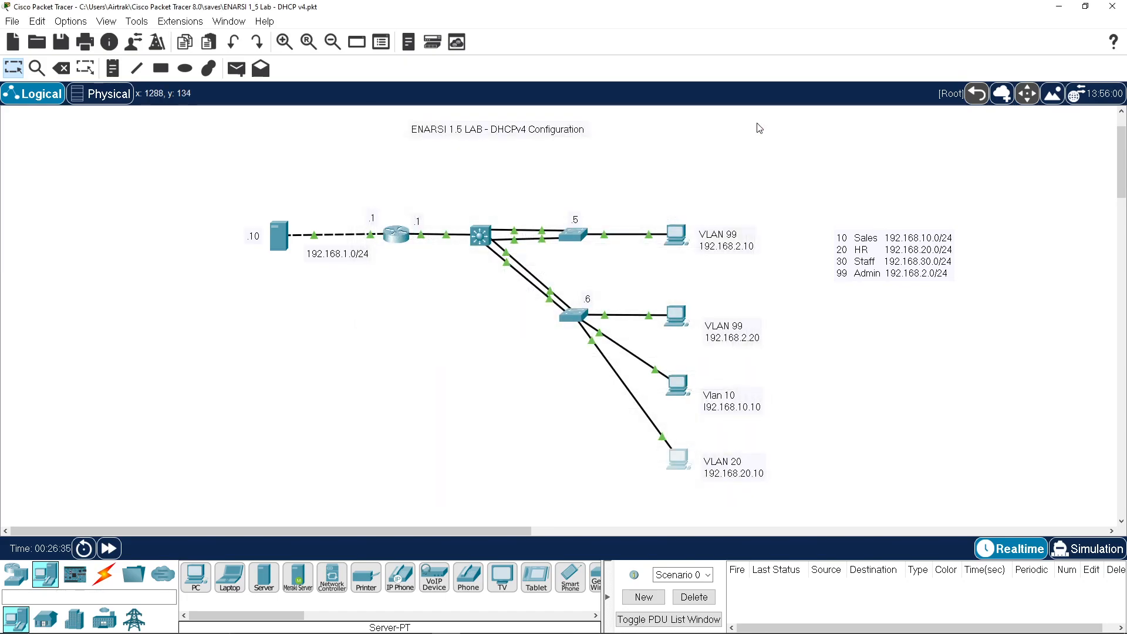
# Switch the IP configuration of PC2, the upper VLAN 99 computer, to DHCP and close its window
pyautogui.click(679, 242)
pyautogui.click(476, 143)
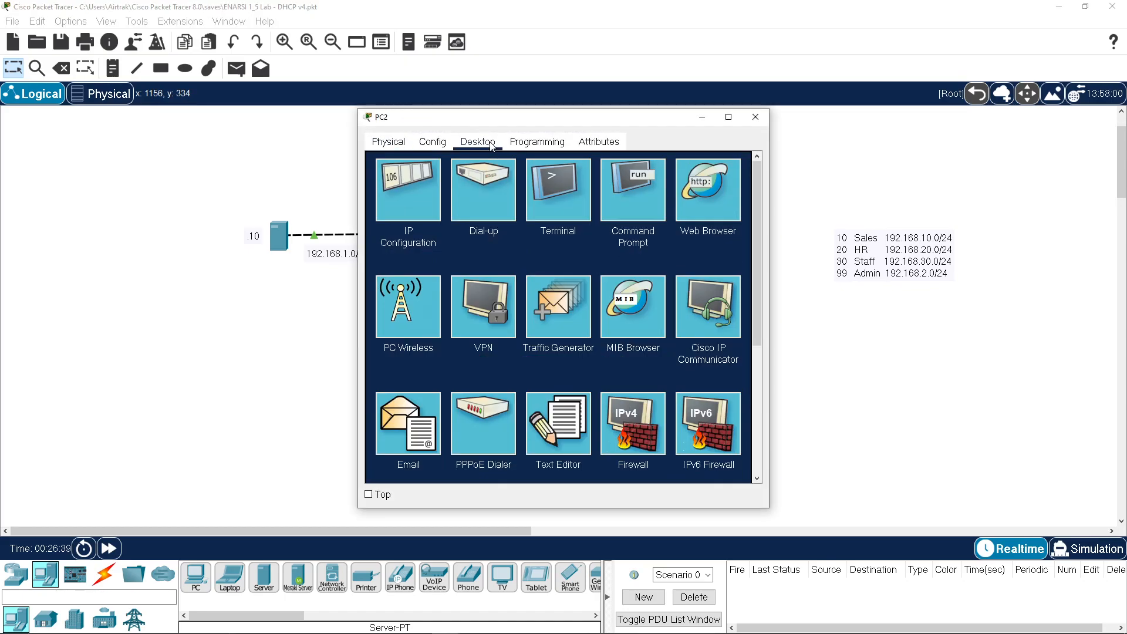
pyautogui.click(431, 189)
pyautogui.click(399, 216)
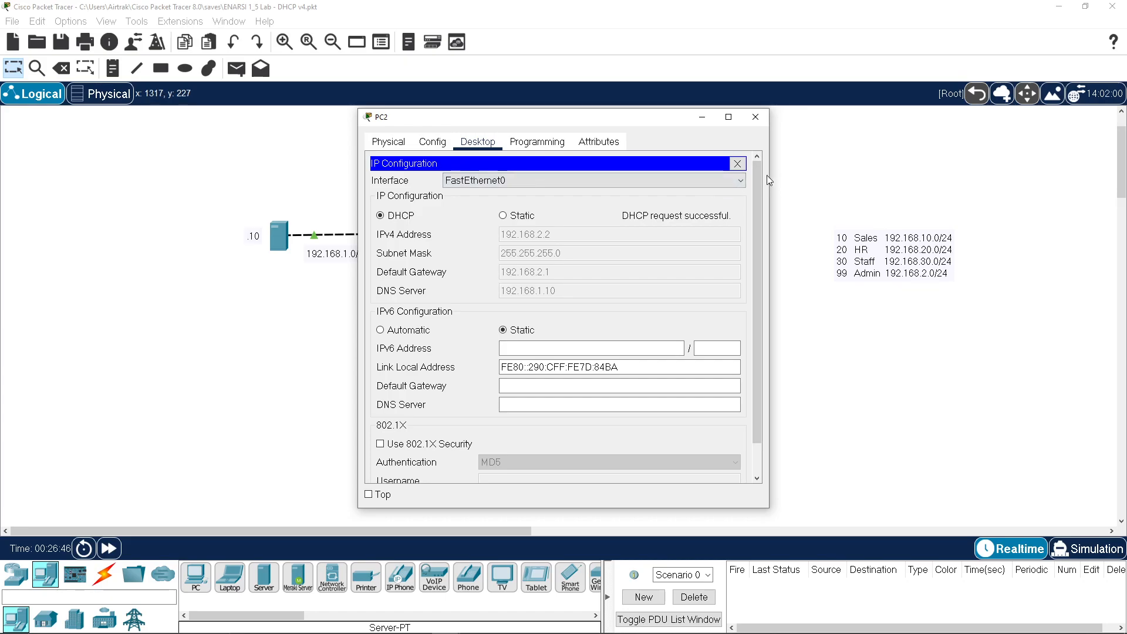
pyautogui.click(755, 117)
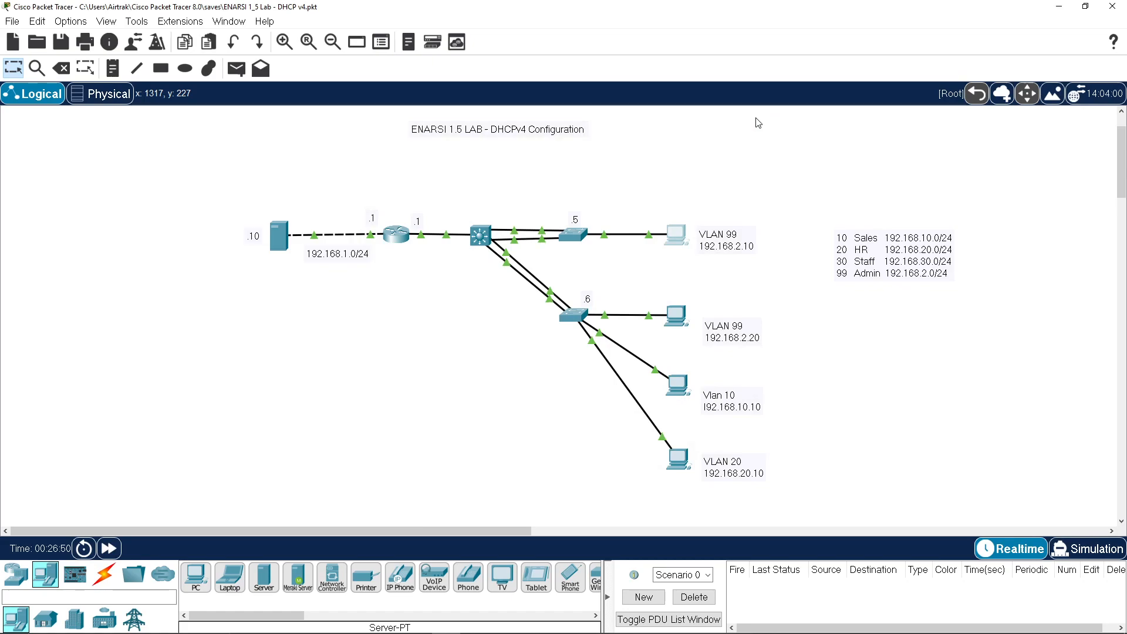